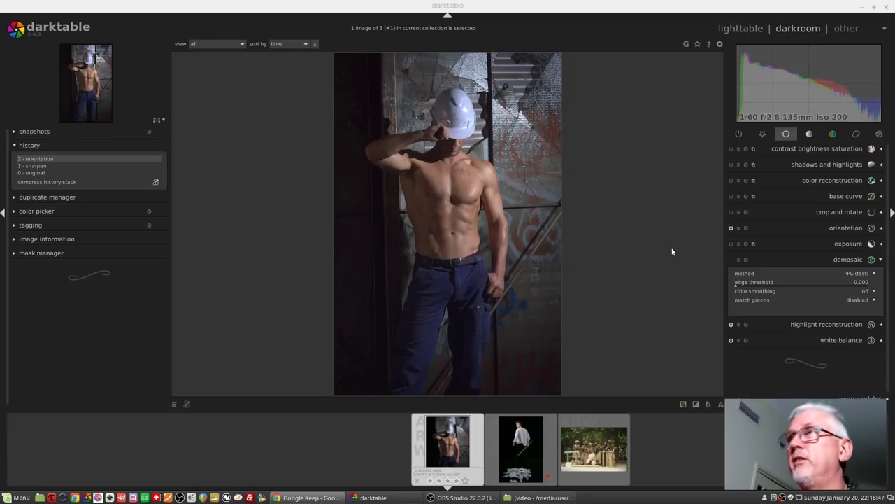
pyautogui.click(763, 132)
pyautogui.click(855, 241)
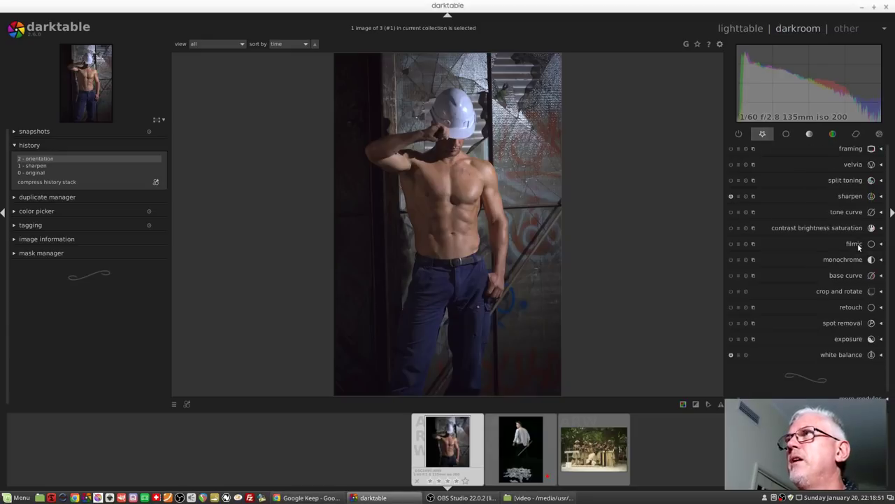
pyautogui.click(834, 337)
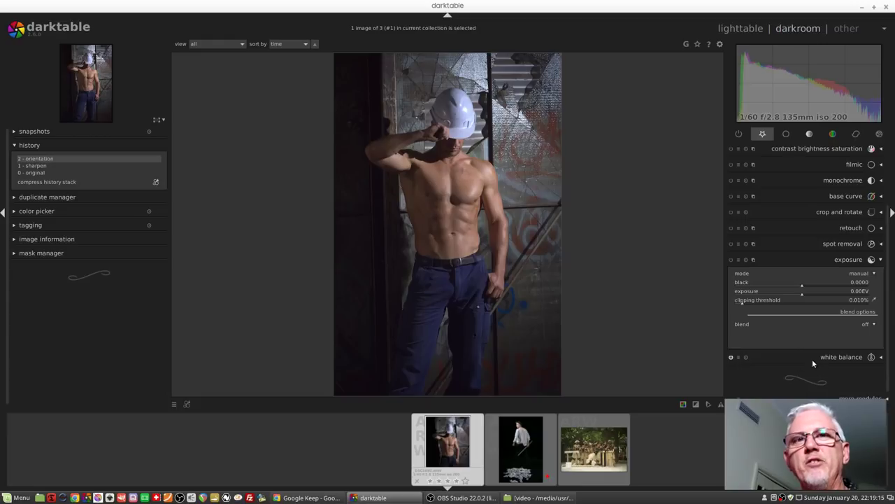
pyautogui.click(785, 134)
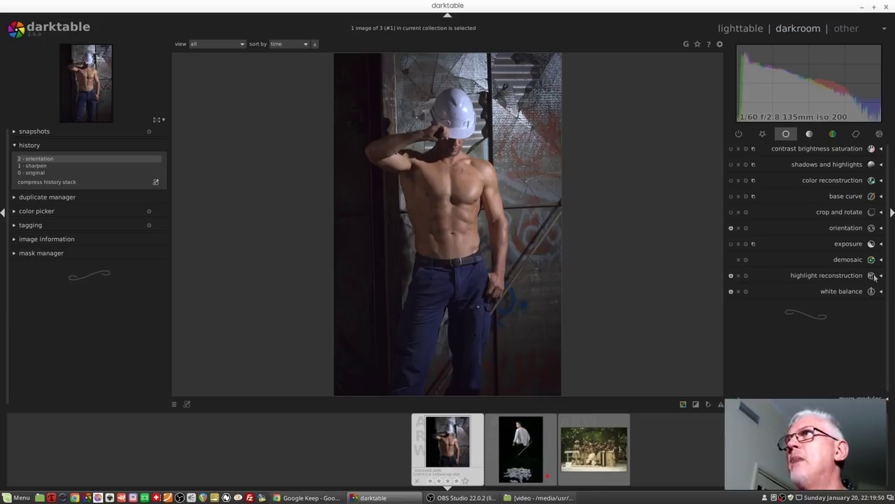
# Expand the demosaic module to show its PPG (fast) method, color smoothing off and match greens disabled.
pyautogui.click(840, 258)
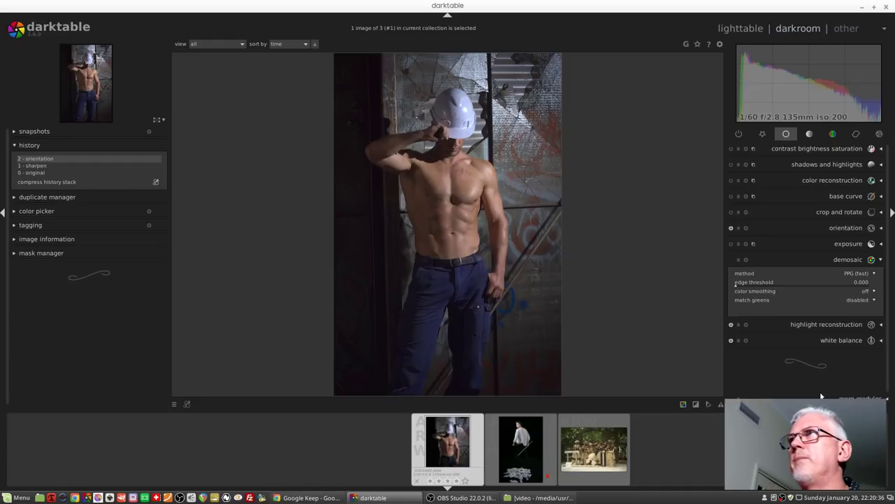
# Set demosaic to AMaZE (slow), color smoothing one time and match greens local average.
pyautogui.click(849, 273)
pyautogui.click(841, 282)
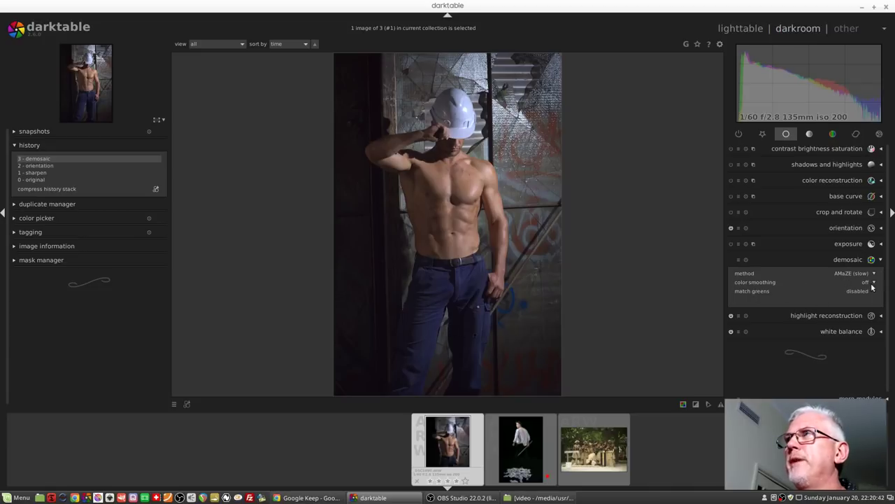
pyautogui.click(868, 283)
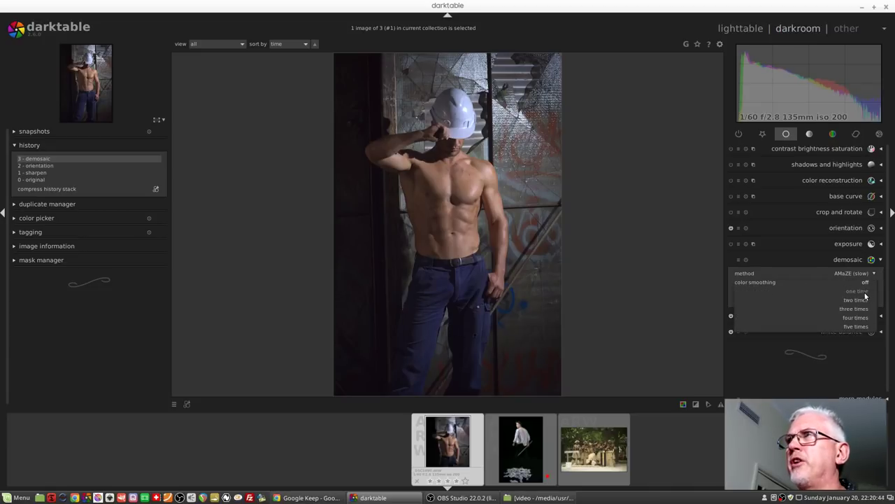
pyautogui.click(860, 295)
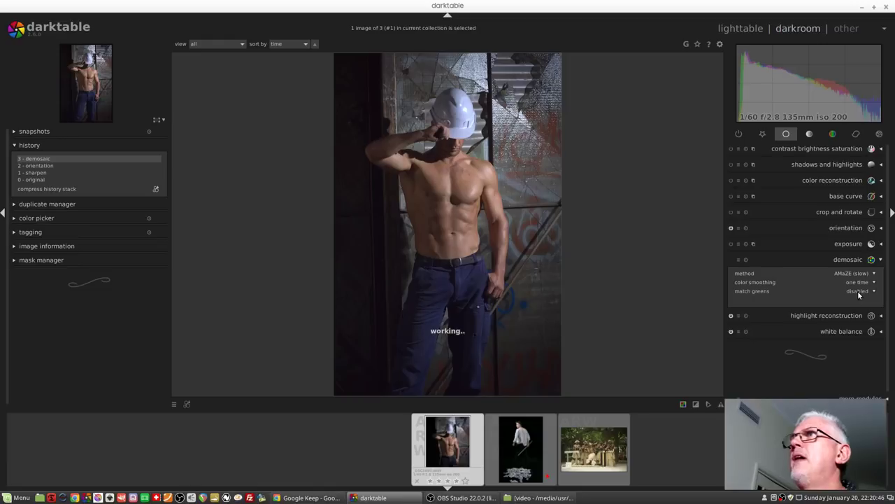
pyautogui.click(860, 292)
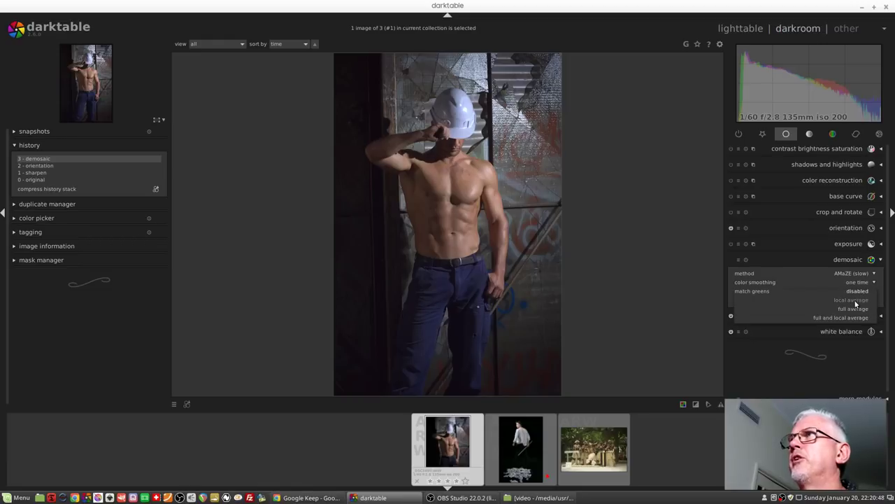
pyautogui.click(854, 302)
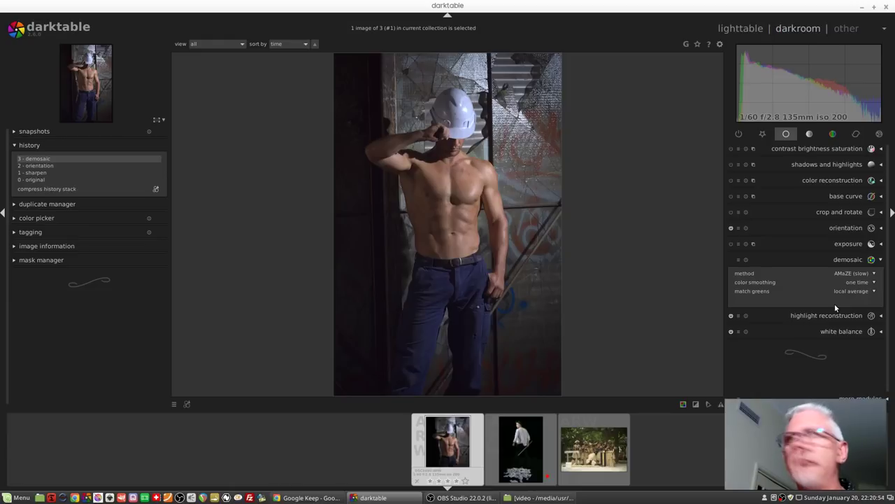
# Store these demosaic settings as a new preset named 'Filmic' and verify it appears in the list.
pyautogui.click(738, 260)
pyautogui.click(750, 269)
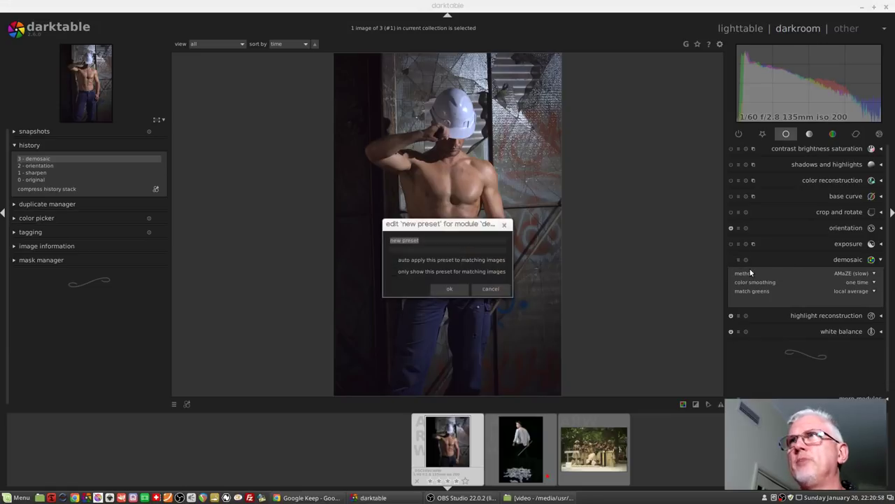
pyautogui.write('Filmic')
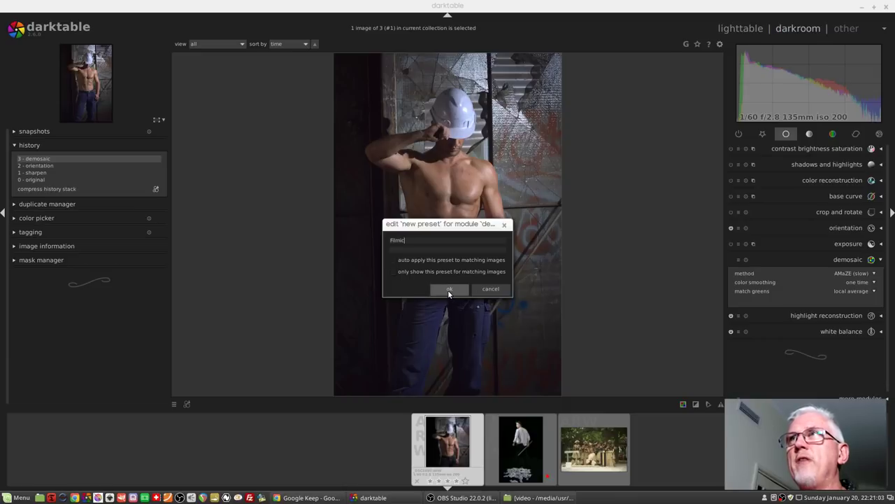
pyautogui.click(448, 290)
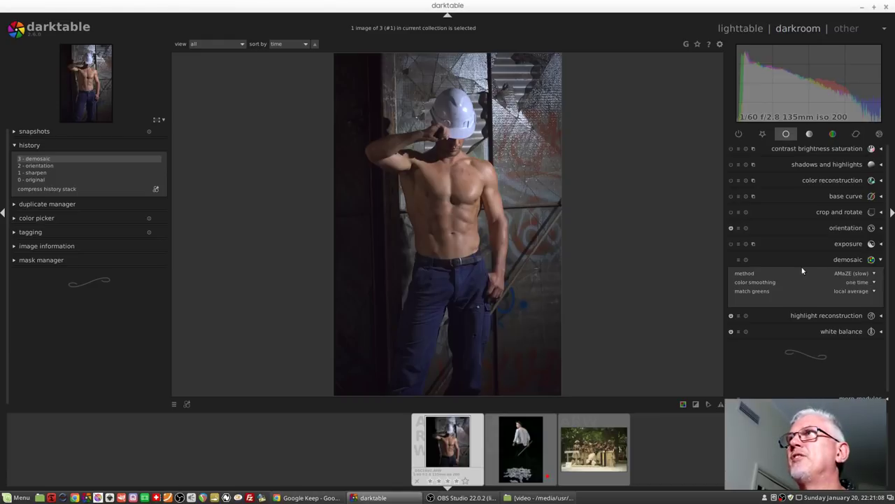
pyautogui.click(739, 259)
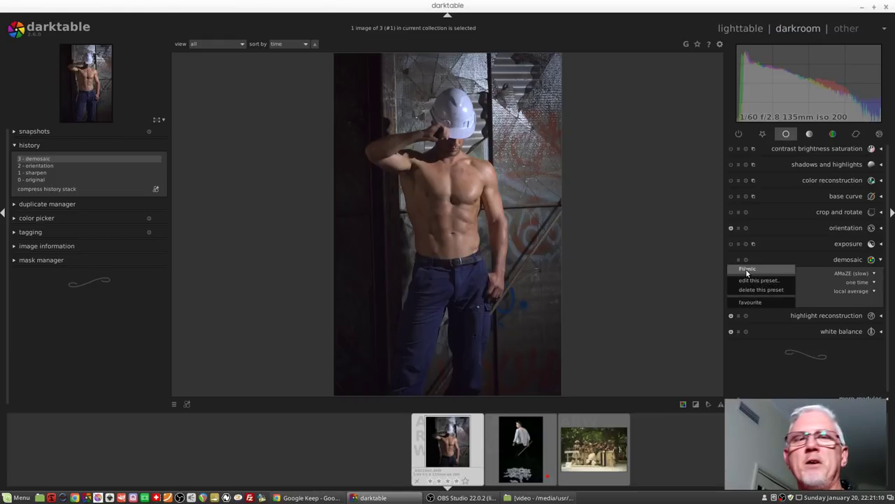
pyautogui.click(829, 261)
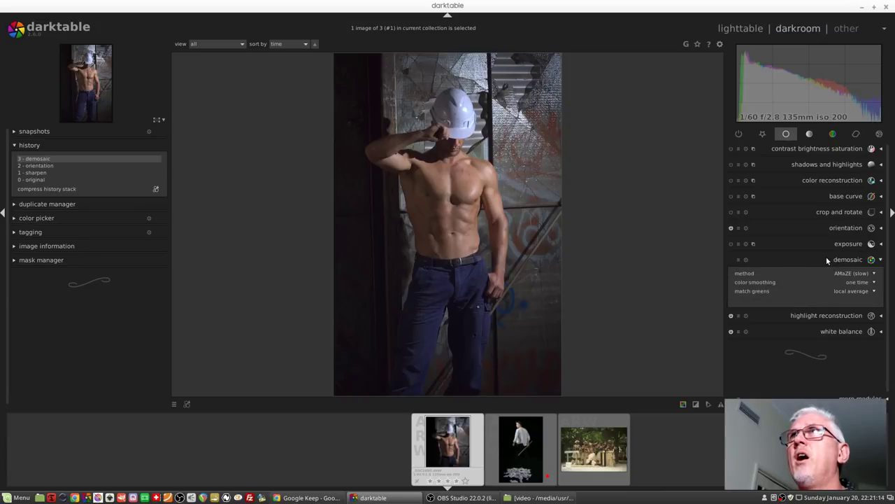
# At 100% zoom, reset demosaic to defaults and reapply the Filmic preset (AMaZE, one-time smoothing).
pyautogui.scroll(5, 429, 160)
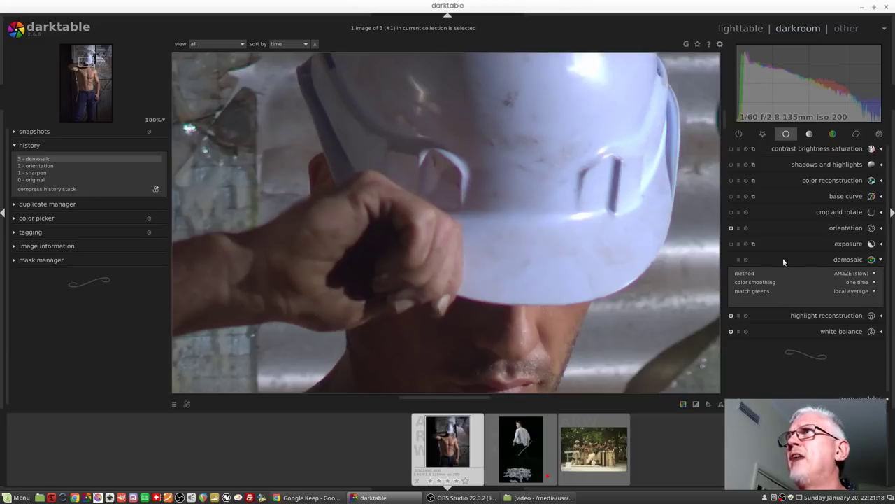
pyautogui.click(745, 259)
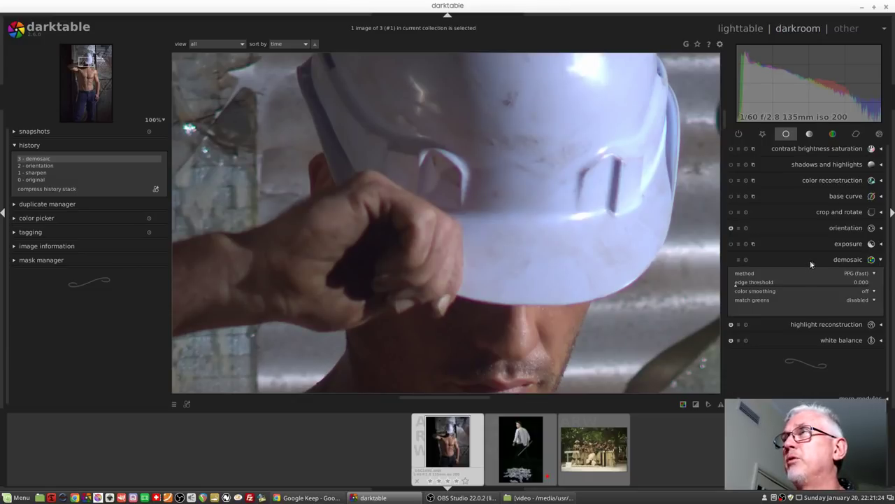
pyautogui.click(739, 260)
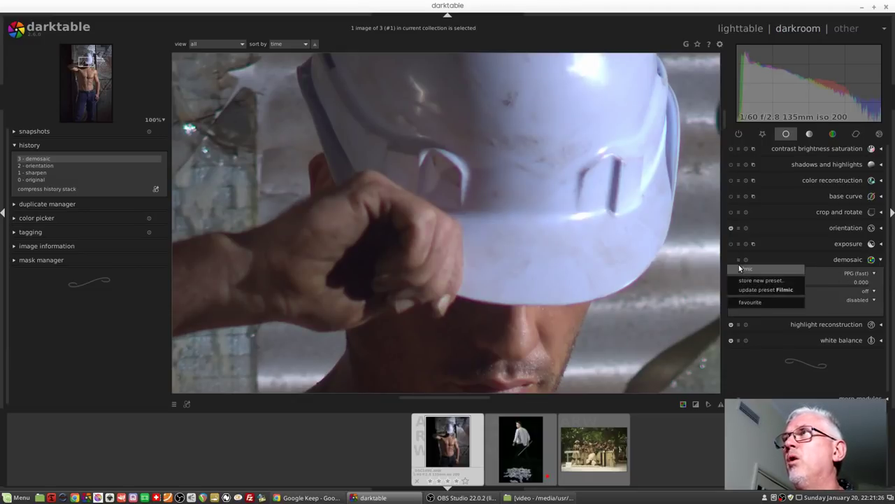
pyautogui.click(743, 270)
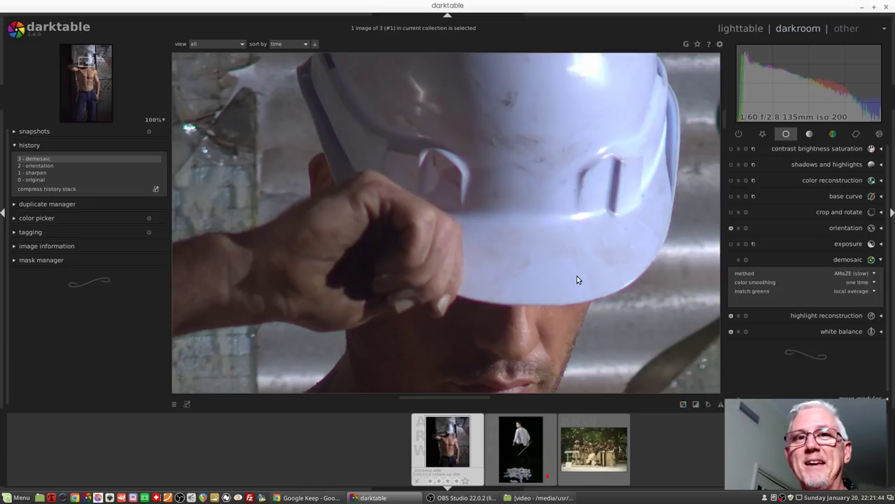
# Zoom back to fit and auto-tune filmic: middle grey 3.22%, white 4.97 EV, black -5.49 EV.
pyautogui.scroll(-4, 577, 280)
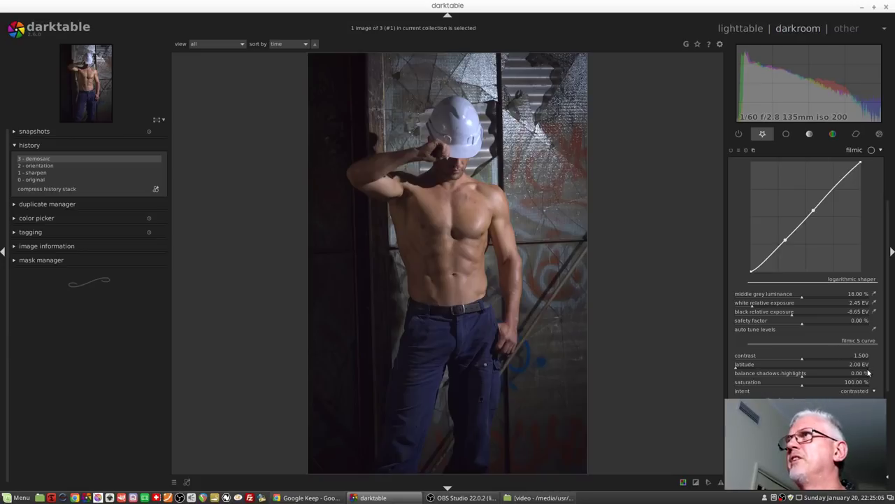
pyautogui.click(874, 329)
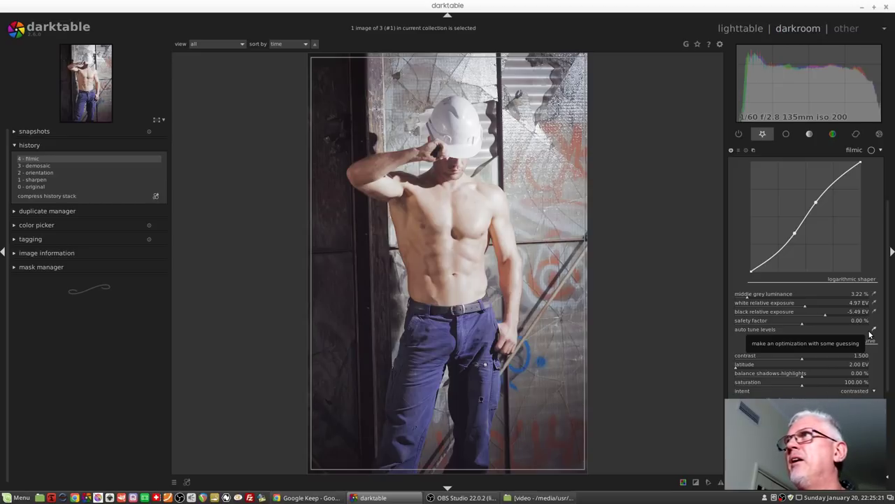
# Reset filmic and drag middle grey luminance to 7.99%, giving white 3.62 EV and black -9.82 EV.
pyautogui.click(875, 330)
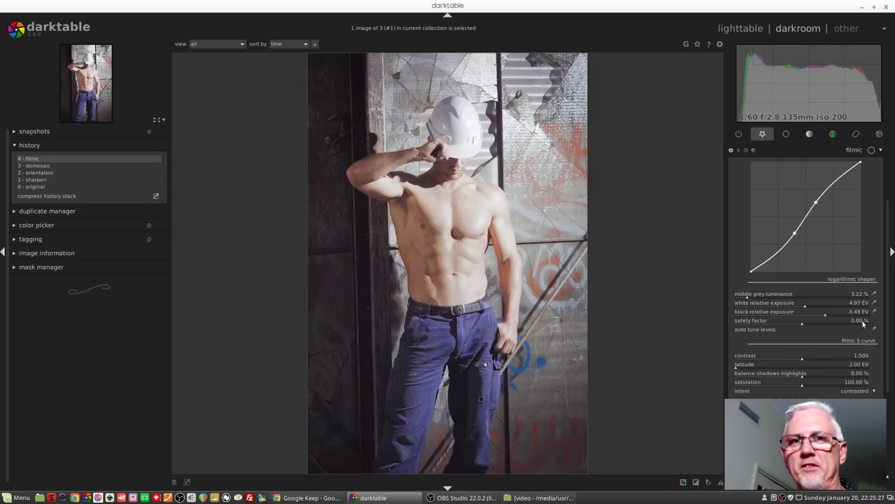
pyautogui.click(746, 151)
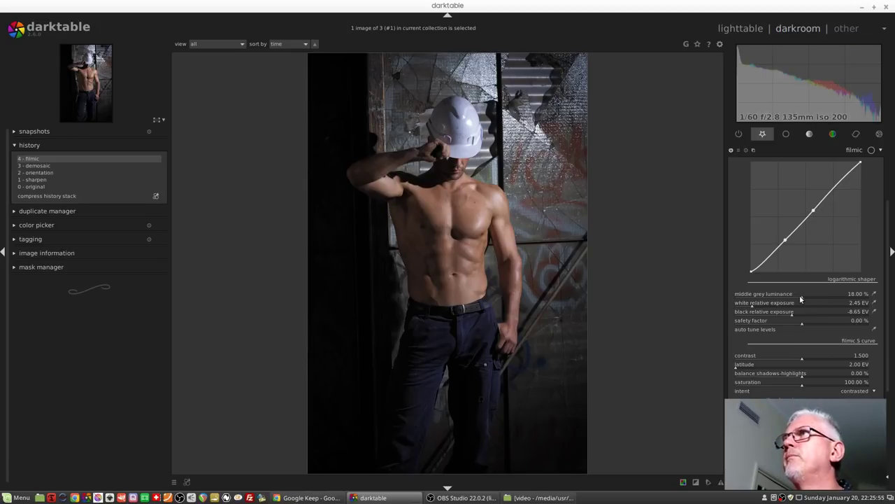
pyautogui.moveTo(805, 298); pyautogui.dragTo(764, 294)
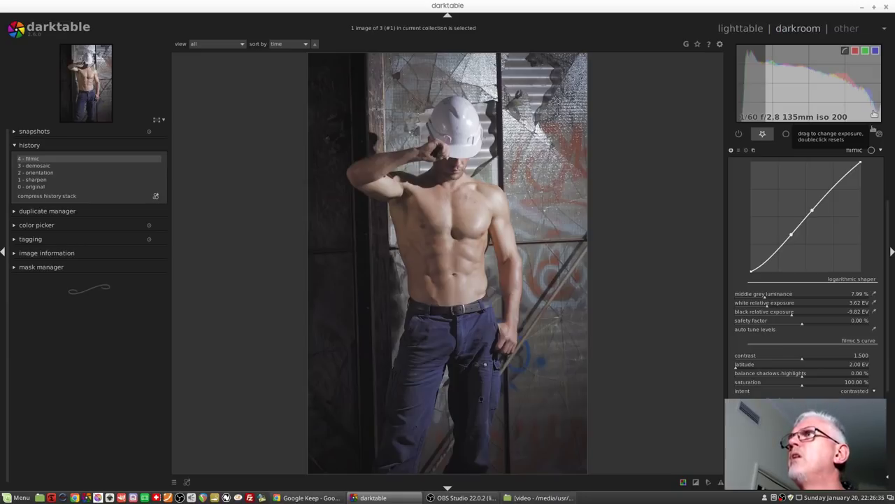
# Adjust filmic white relative exposure with the slider and color picker until it reads 3.66 EV.
pyautogui.click(766, 307)
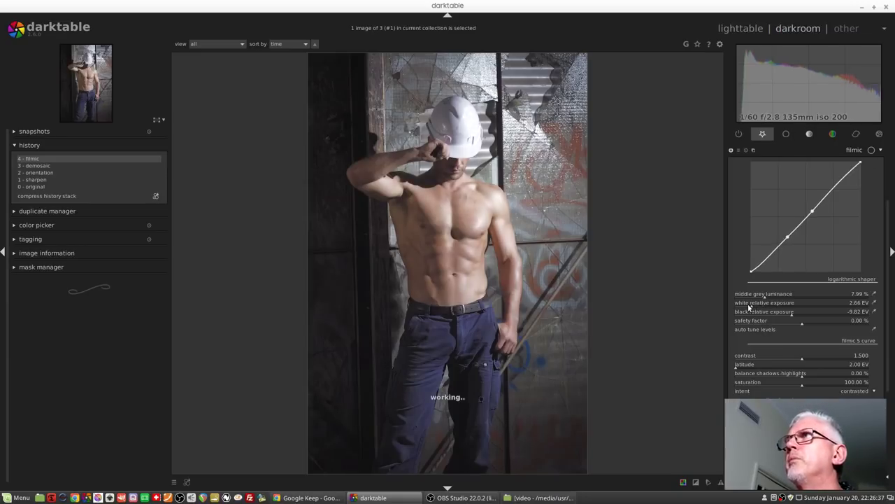
pyautogui.moveTo(766, 311)
pyautogui.mouseDown()
pyautogui.moveTo(785, 313)
pyautogui.moveTo(772, 313)
pyautogui.mouseUp()
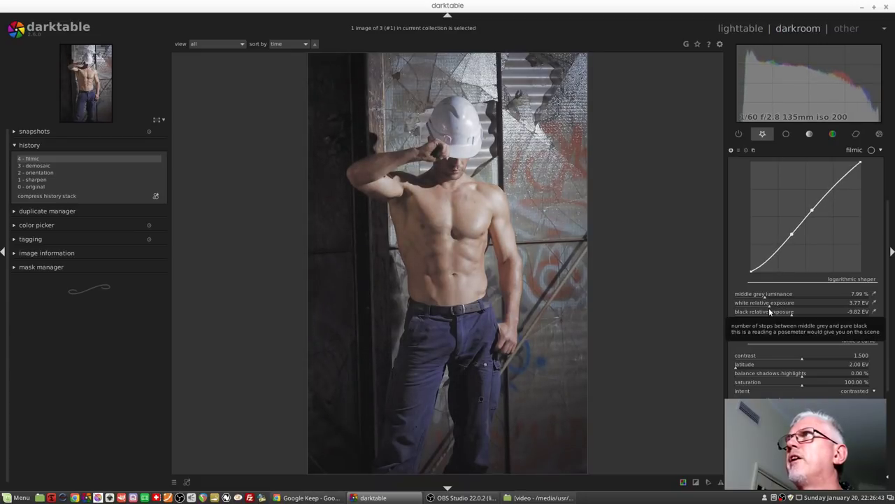
pyautogui.moveTo(769, 308); pyautogui.dragTo(767, 308)
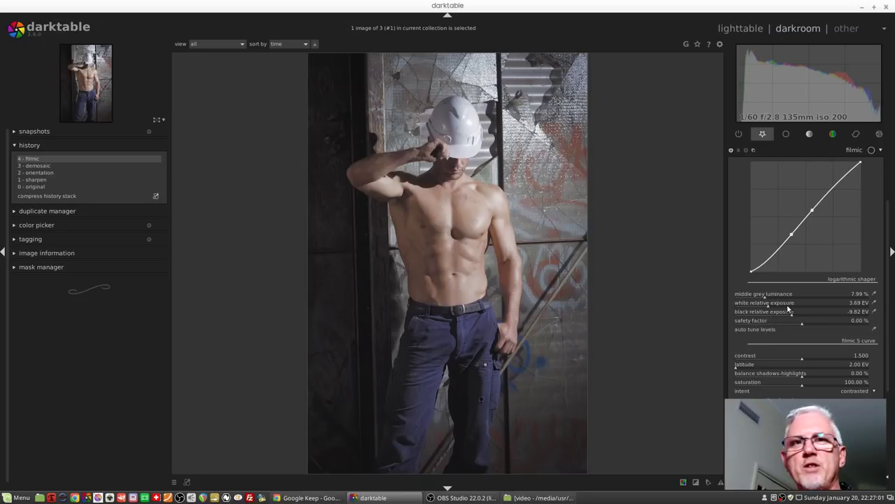
pyautogui.click(874, 303)
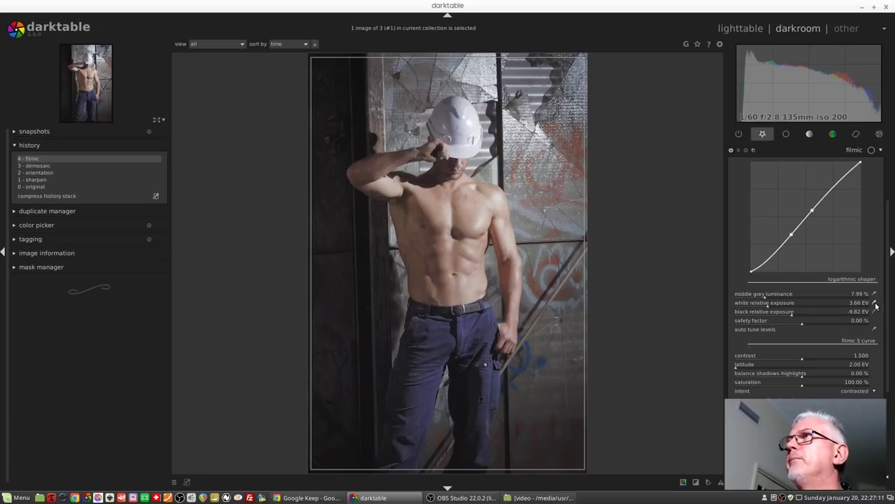
# Turn off the white picker and bring filmic black relative exposure to -6.80 EV.
pyautogui.click(875, 303)
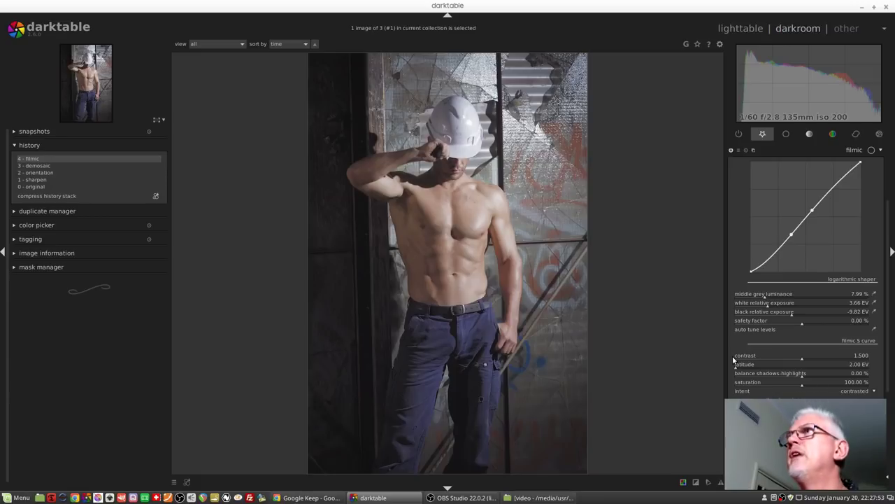
pyautogui.moveTo(794, 314); pyautogui.dragTo(817, 319)
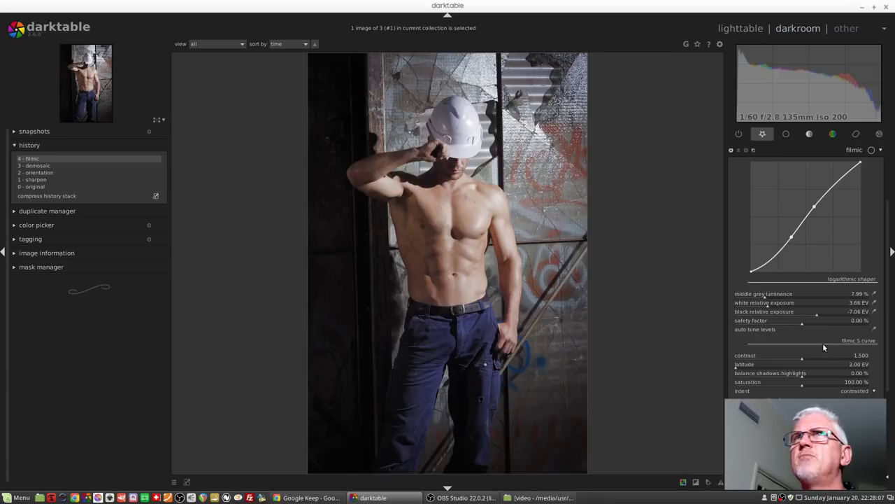
pyautogui.click(875, 311)
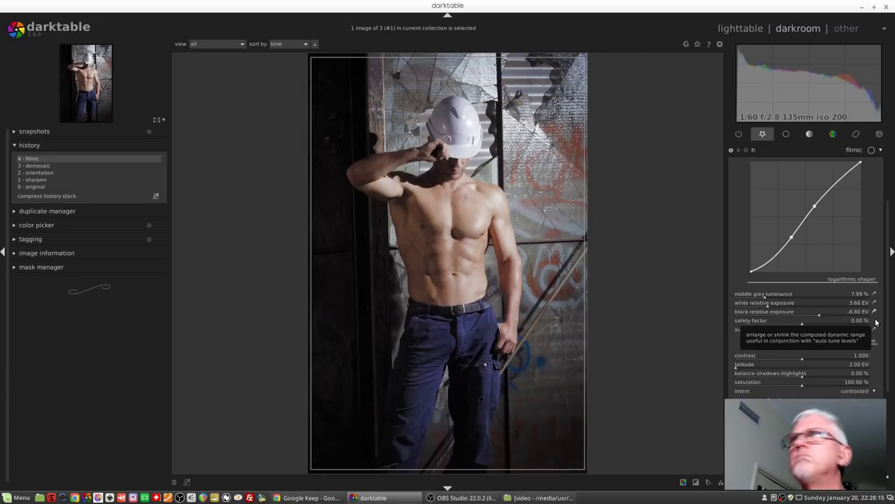
pyautogui.click(875, 312)
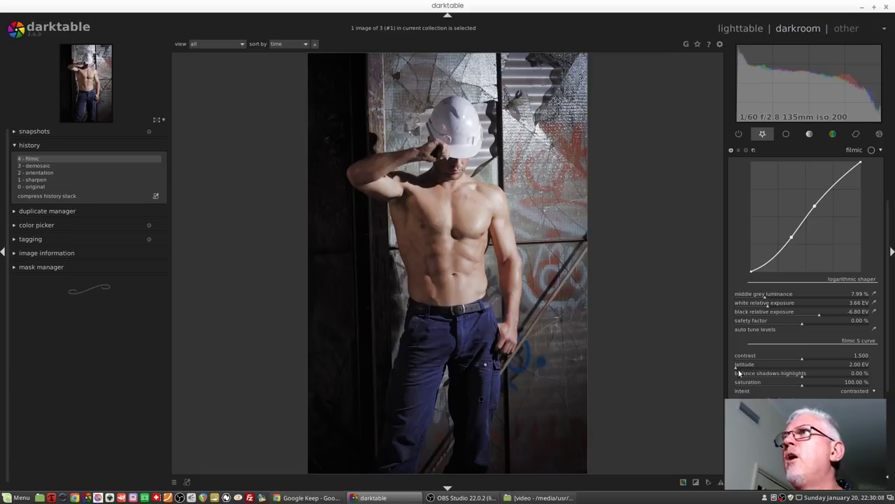
# Drag the filmic S curve latitude slider to 2.75 EV, keeping contrast at 1.500.
pyautogui.moveTo(738, 370); pyautogui.dragTo(767, 366)
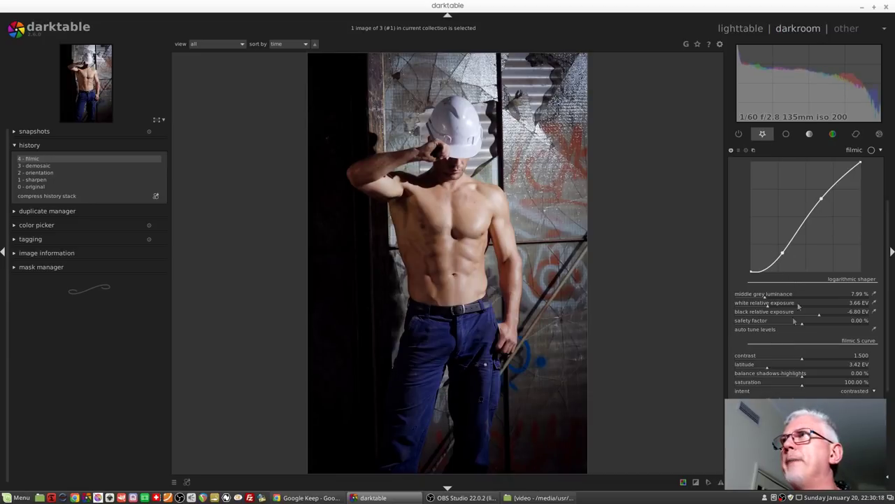
pyautogui.moveTo(767, 367)
pyautogui.mouseDown()
pyautogui.moveTo(790, 368)
pyautogui.moveTo(745, 367)
pyautogui.moveTo(753, 371)
pyautogui.mouseUp()
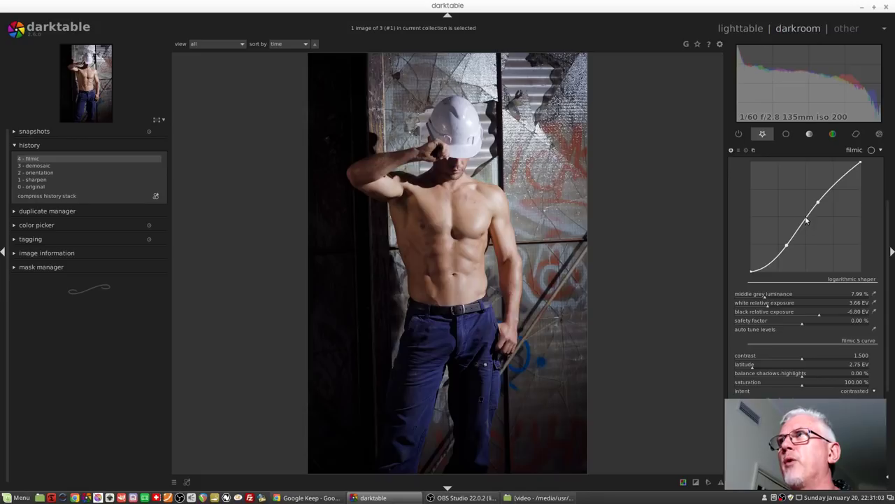
# Shift the filmic shadows-highlights balance toward shadows, to -9.96%.
pyautogui.click(801, 376)
pyautogui.moveTo(801, 378)
pyautogui.mouseDown()
pyautogui.moveTo(755, 371)
pyautogui.moveTo(803, 381)
pyautogui.moveTo(789, 376)
pyautogui.mouseUp()
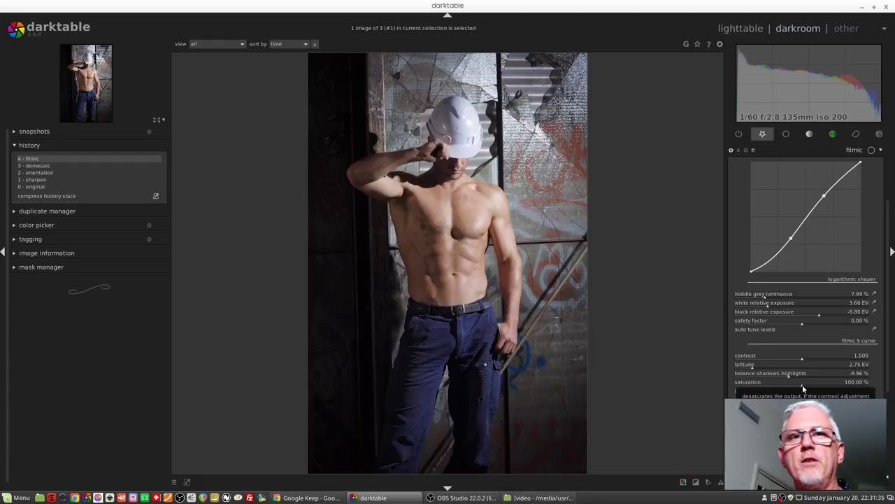
# Pull filmic saturation down from 100%, then back up to 22.53%.
pyautogui.moveTo(803, 389); pyautogui.dragTo(739, 387)
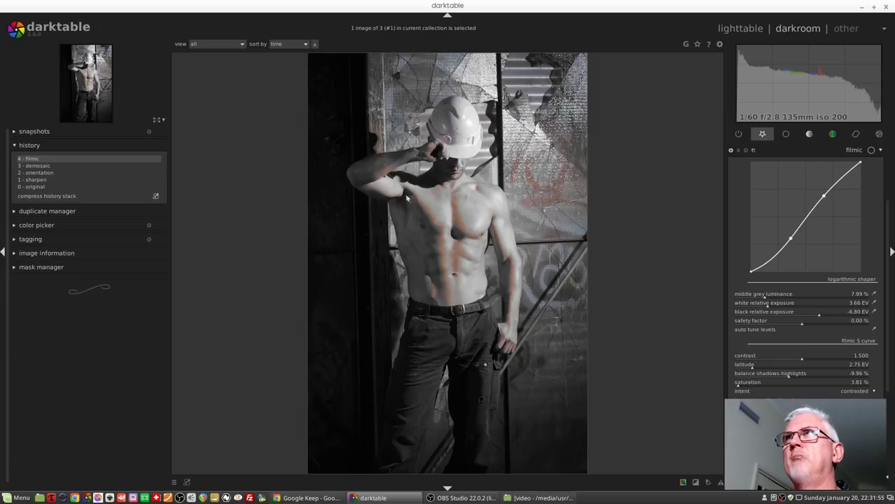
pyautogui.click(743, 384)
pyautogui.moveTo(743, 385); pyautogui.dragTo(750, 389)
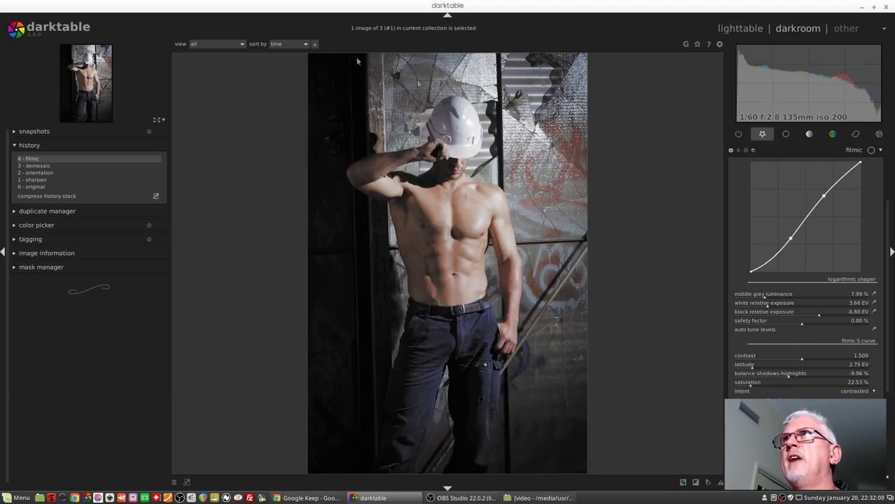
# Set filmic saturation to 85.37% and leave 'preserve the chrominance' unchecked.
pyautogui.click(795, 387)
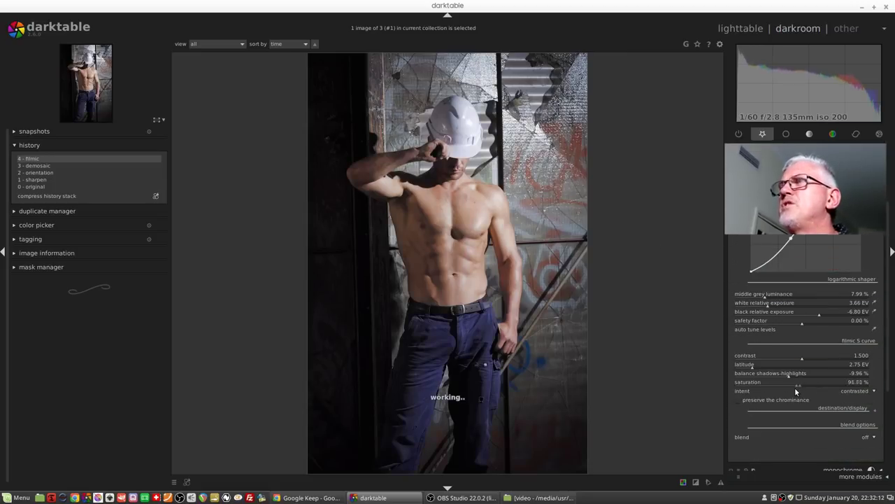
pyautogui.click(792, 389)
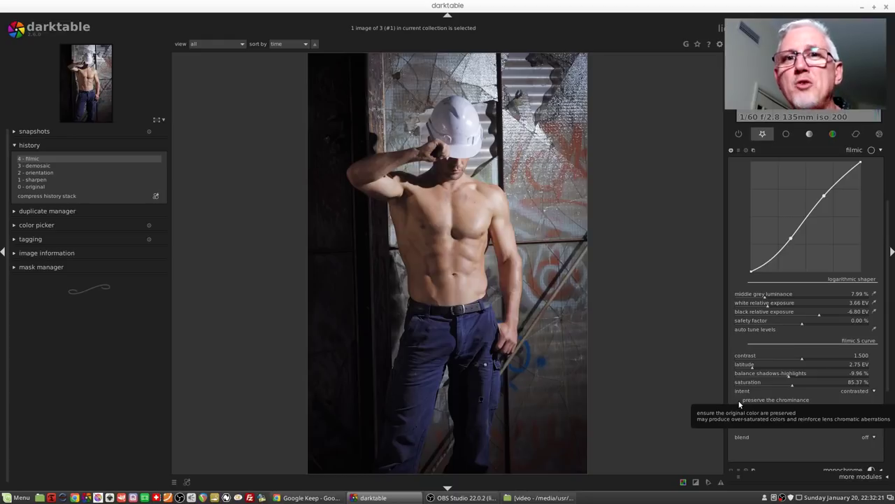
pyautogui.click(739, 403)
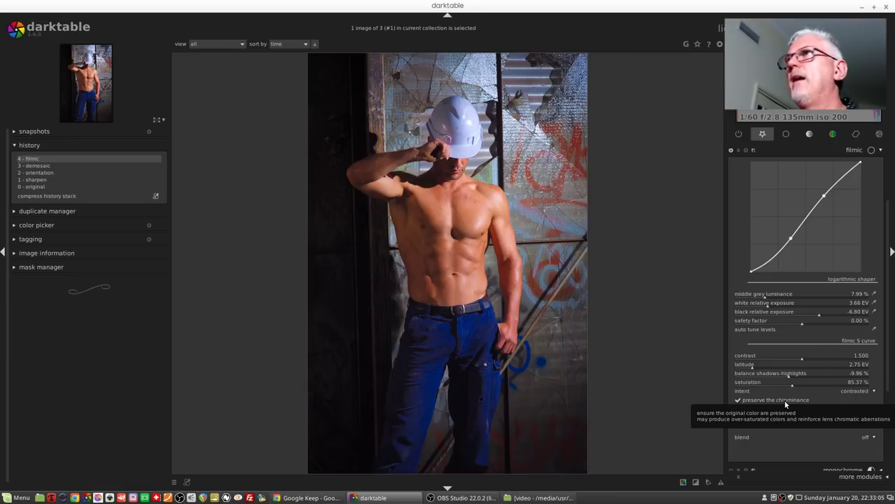
pyautogui.click(739, 401)
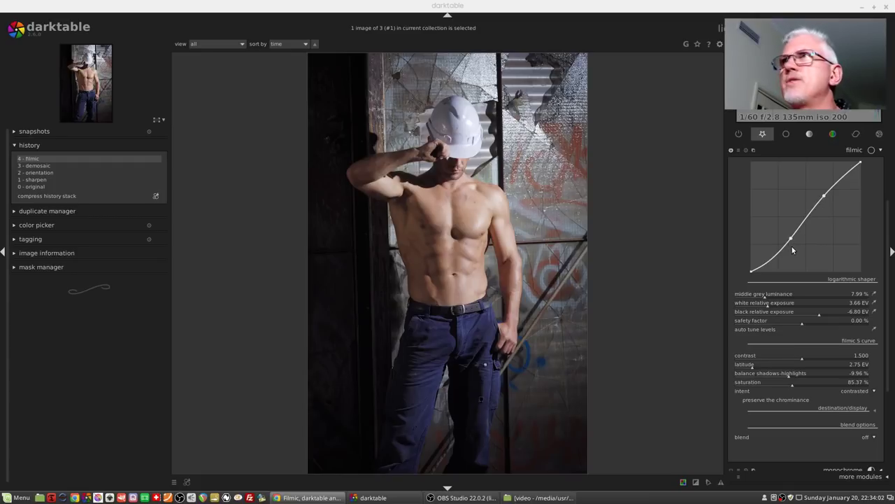
# Drag the filmic contrast slider down from 1.500 to 1.487.
pyautogui.click(799, 361)
pyautogui.moveTo(799, 360)
pyautogui.mouseDown()
pyautogui.moveTo(756, 362)
pyautogui.moveTo(838, 357)
pyautogui.moveTo(785, 356)
pyautogui.moveTo(805, 360)
pyautogui.moveTo(794, 358)
pyautogui.moveTo(788, 378)
pyautogui.mouseUp()
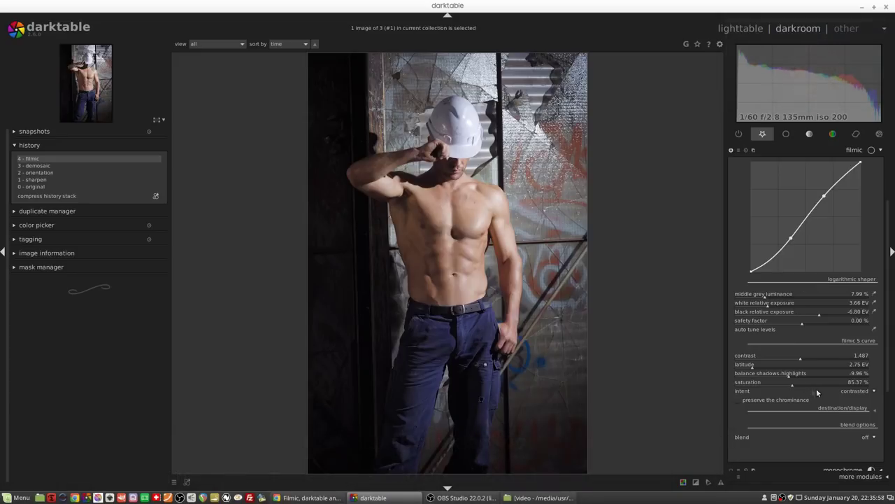
pyautogui.scroll(-2, 845, 380)
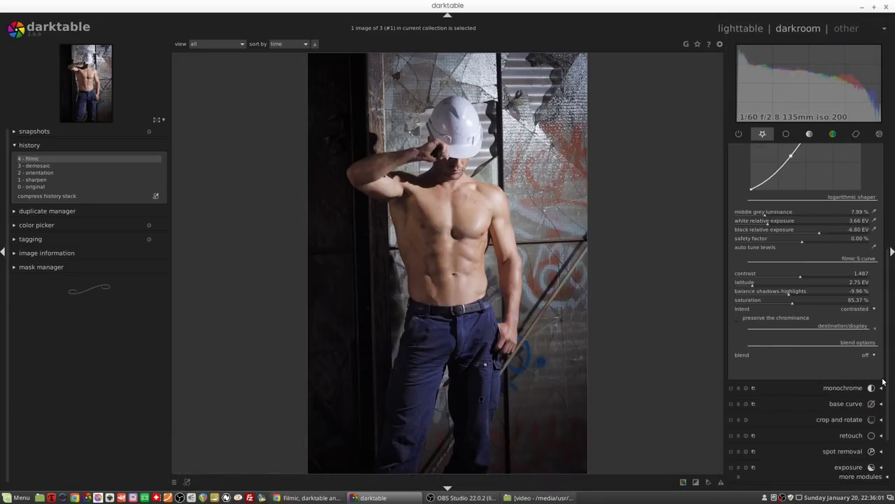
pyautogui.click(875, 334)
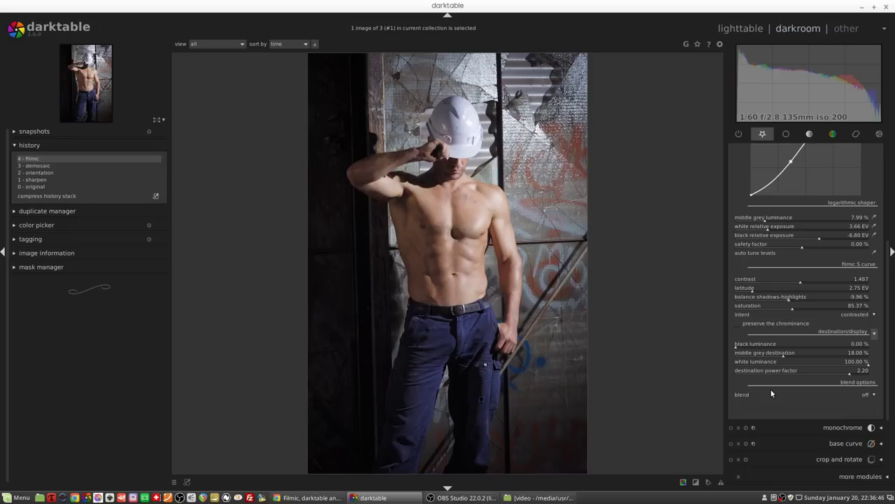
pyautogui.click(874, 334)
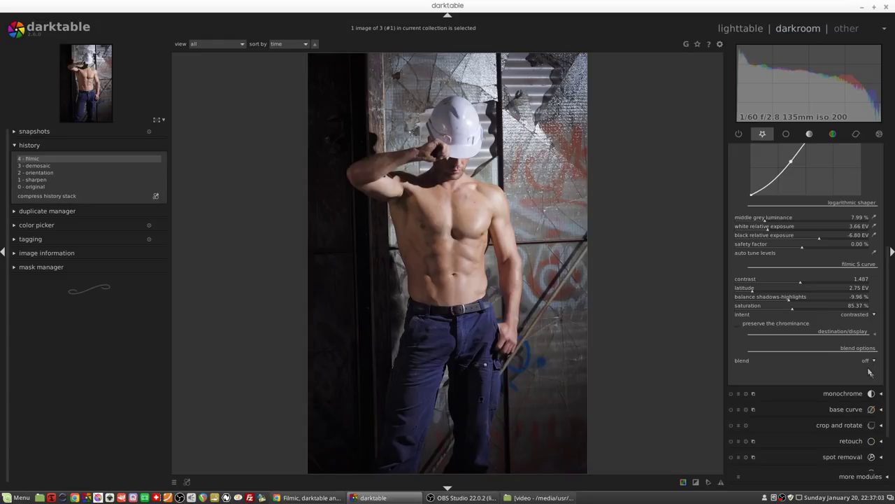
pyautogui.click(873, 361)
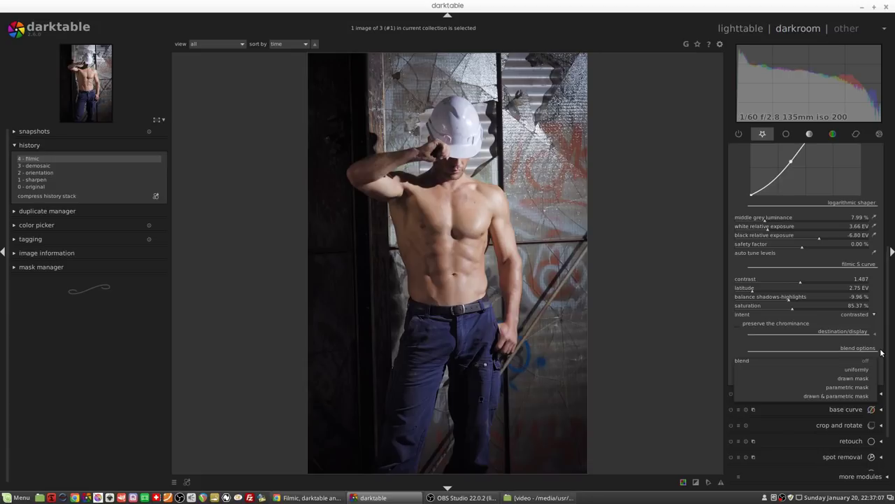
pyautogui.click(876, 343)
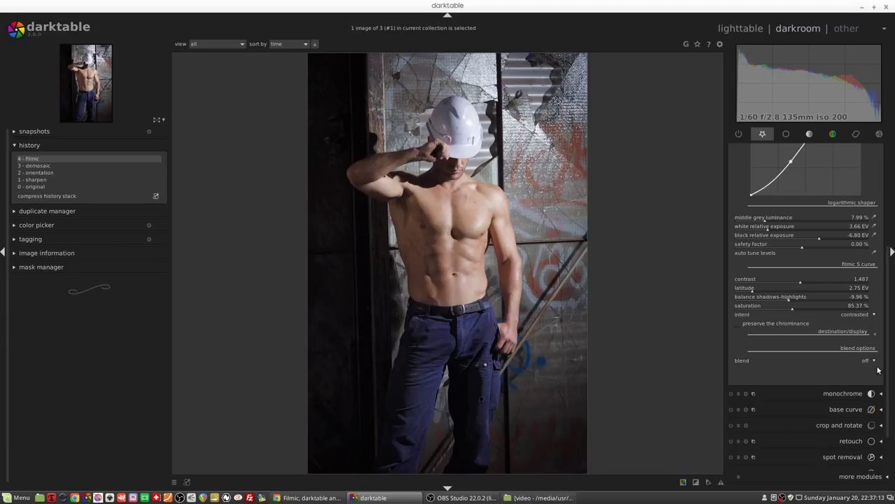
pyautogui.click(871, 362)
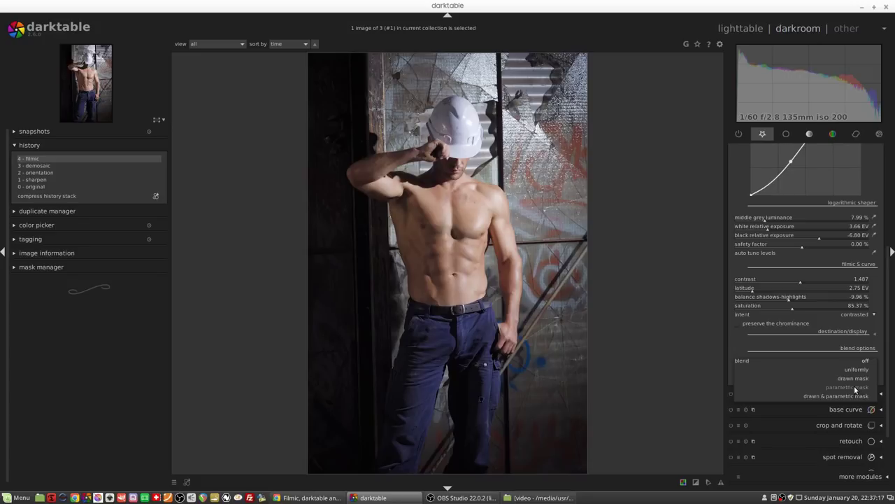
pyautogui.click(879, 345)
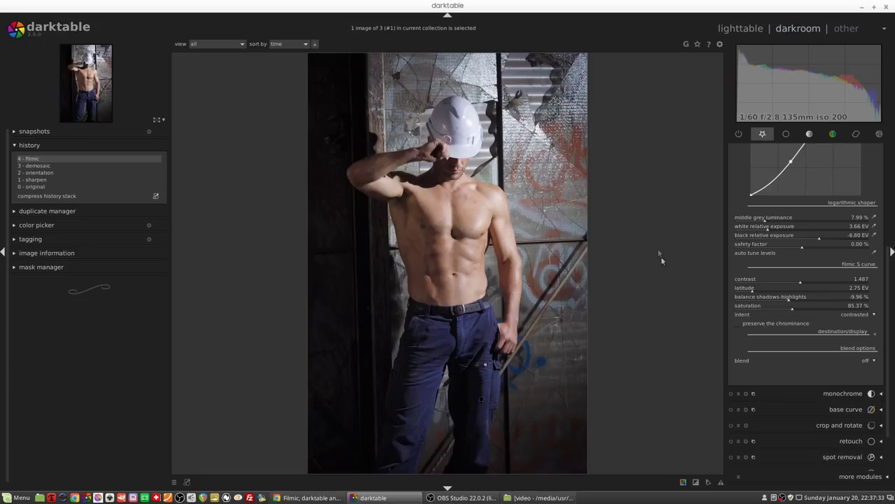
# Load image #2, the man-in-hat portrait, and scroll the module panel down.
pyautogui.press('space')
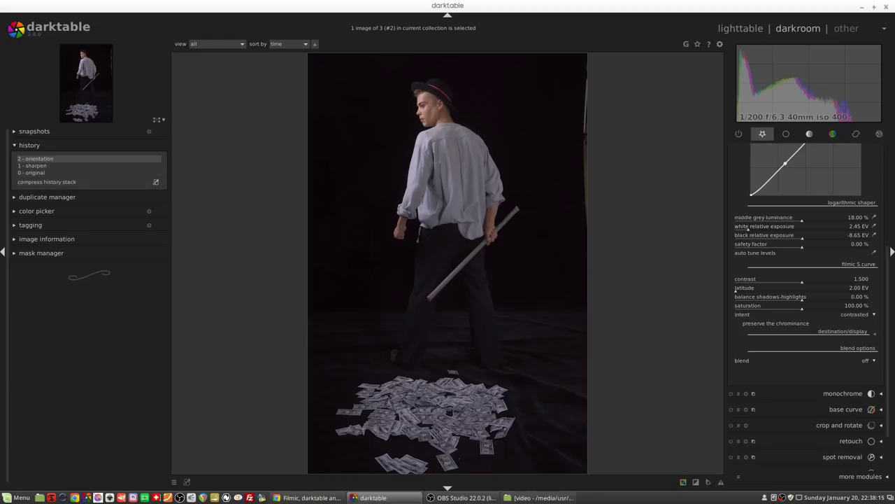
pyautogui.scroll(-2, 841, 434)
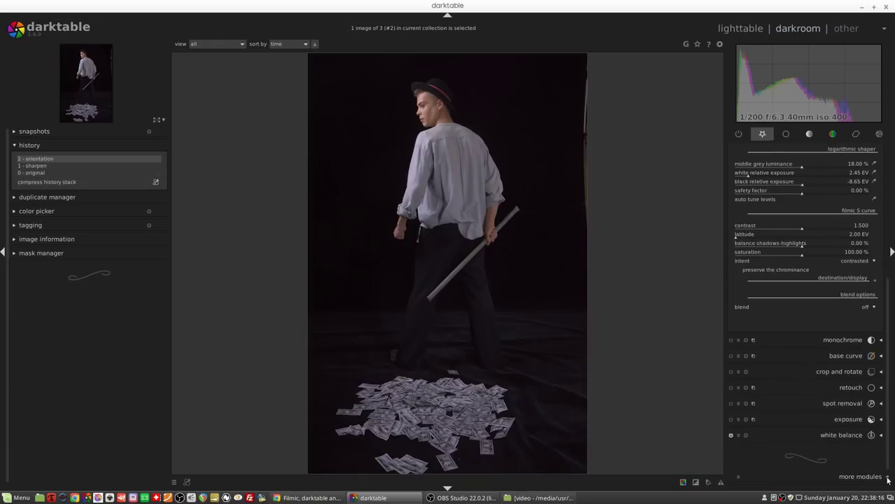
# Raise the exposure by 0.66 EV by entering .66 as the precise value.
pyautogui.click(846, 419)
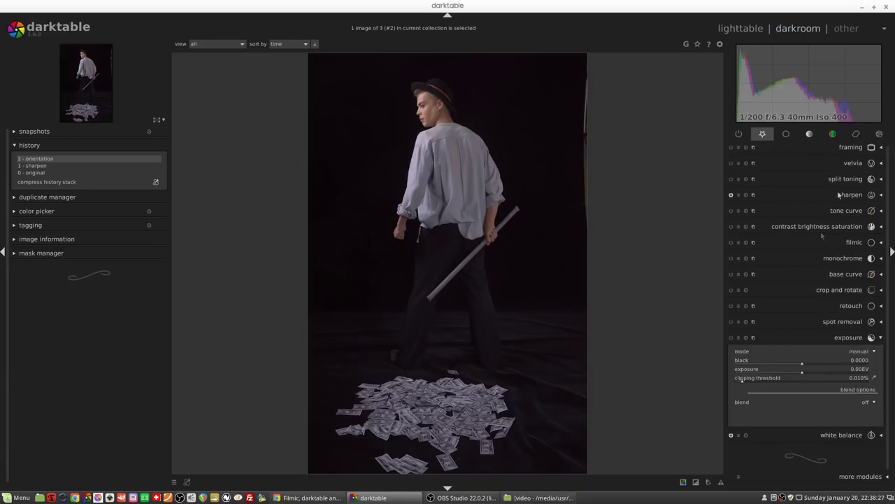
pyautogui.rightClick(812, 371)
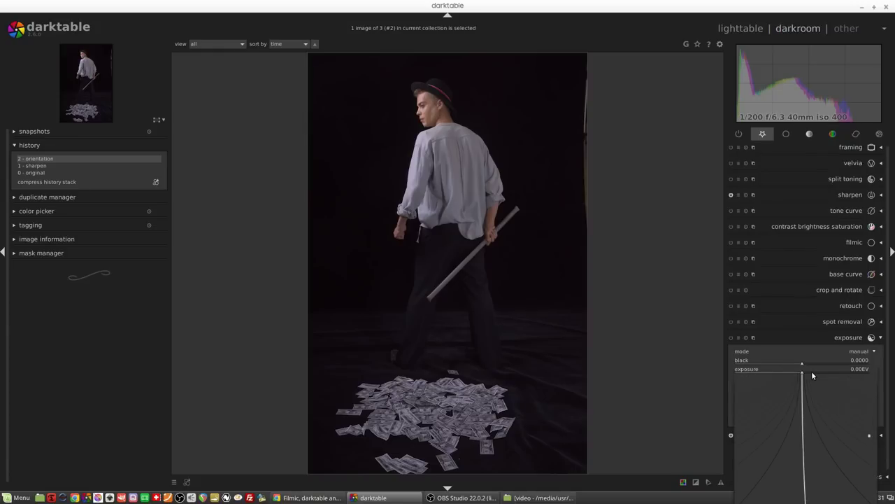
pyautogui.write('.66')
pyautogui.press('Return')
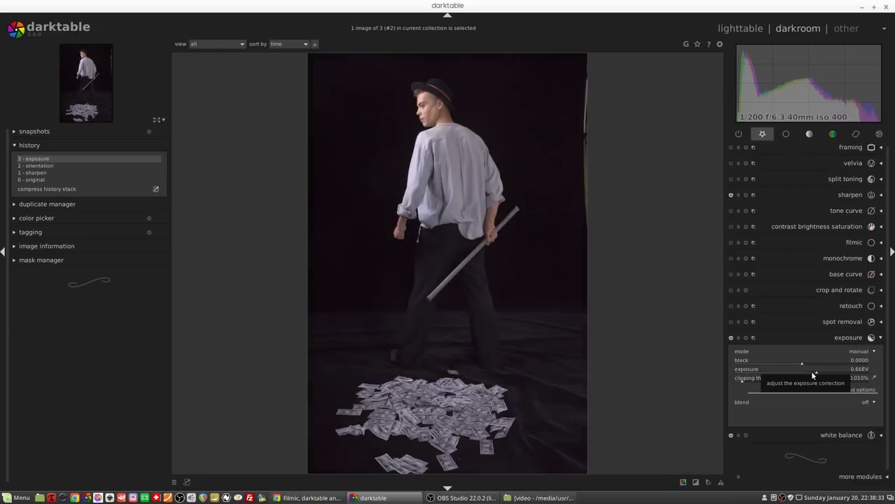
pyautogui.click(839, 339)
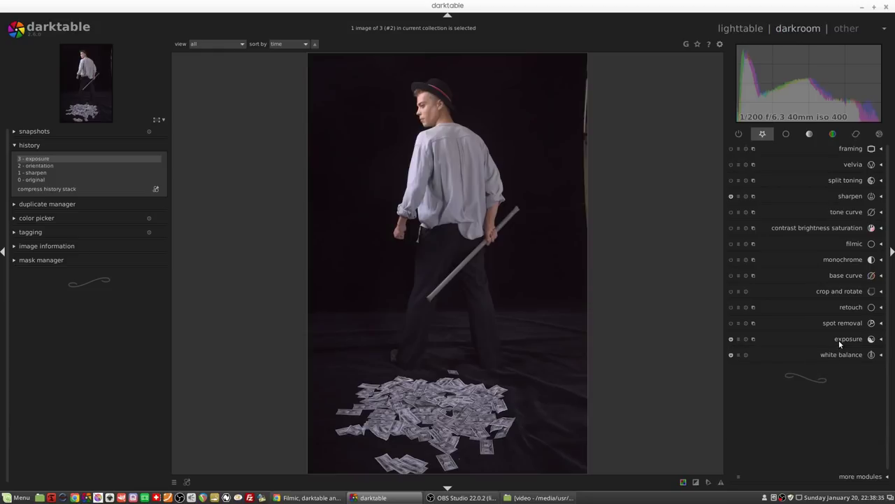
# Apply the Filmic demosaic preset: AMaZE, one-time colour smoothing, local-average green matching.
pyautogui.click(789, 134)
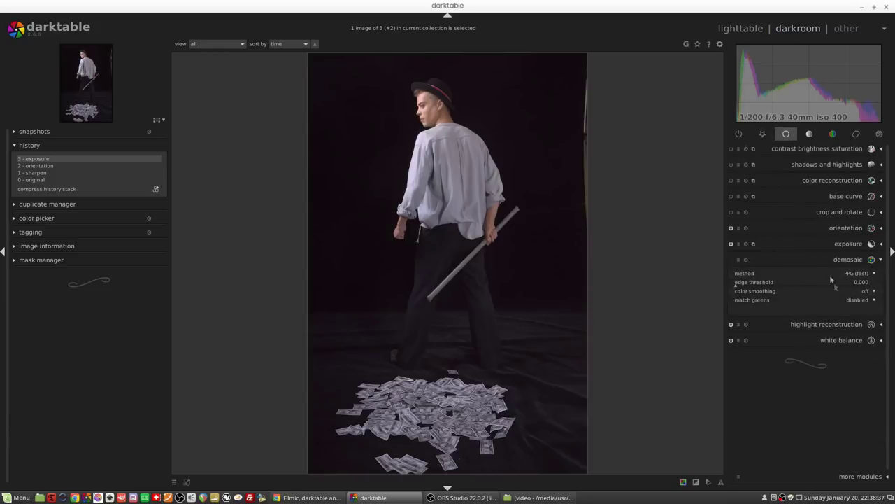
pyautogui.click(738, 259)
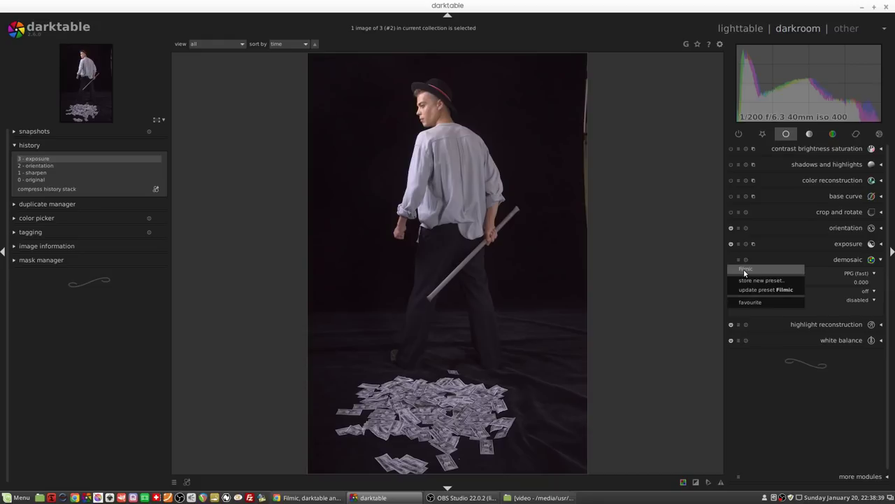
pyautogui.click(744, 270)
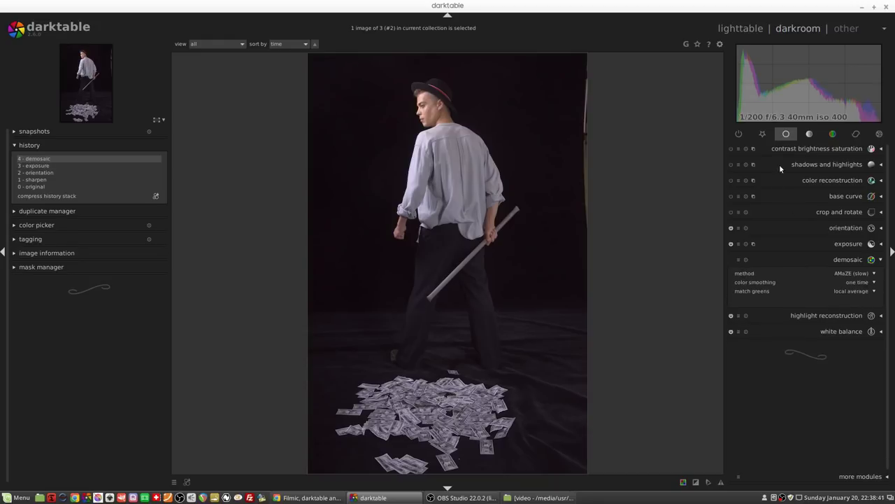
pyautogui.click(762, 134)
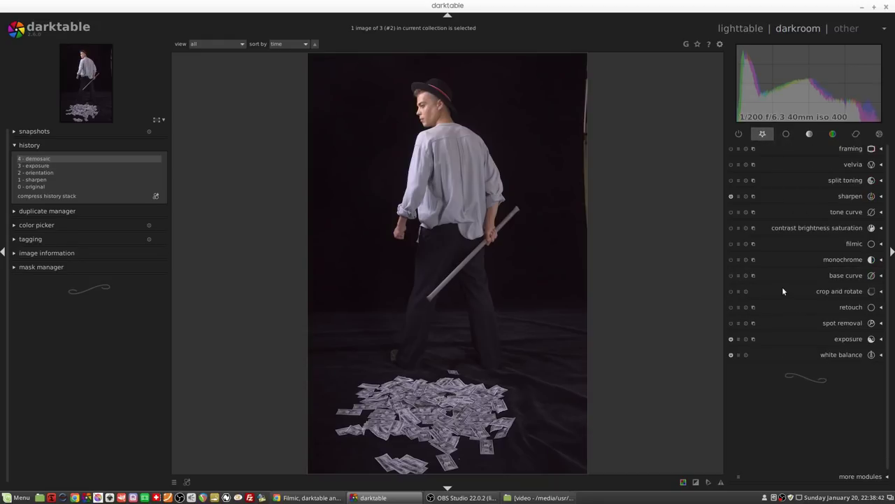
# Set filmic middle grey to 5.79%, white exposure 3.76 EV and black exposure -6.93 EV.
pyautogui.click(853, 244)
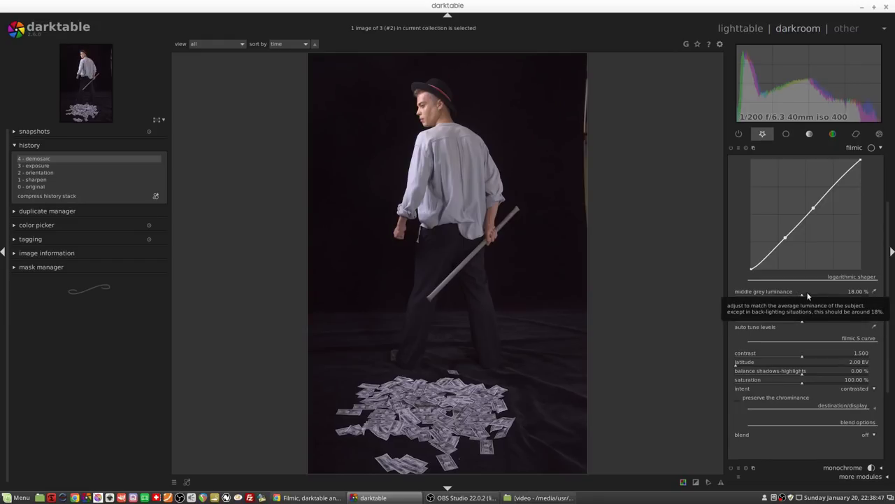
pyautogui.moveTo(805, 296); pyautogui.dragTo(757, 297)
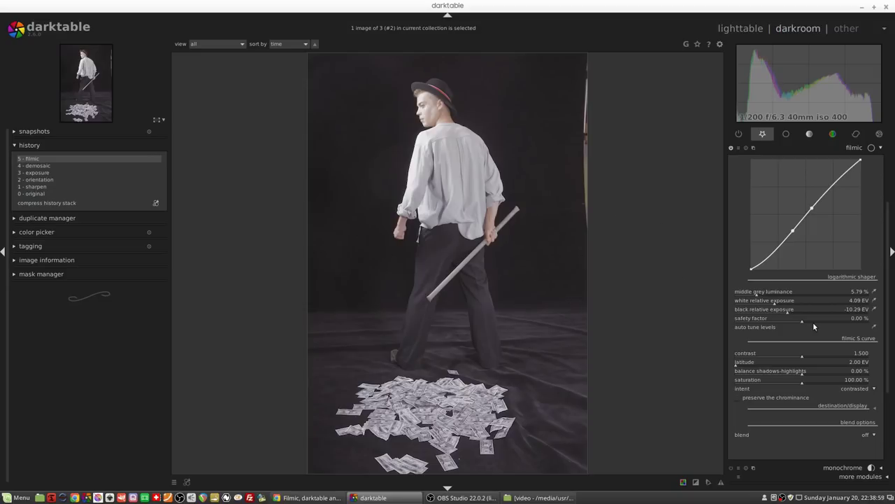
pyautogui.moveTo(776, 304); pyautogui.dragTo(770, 309)
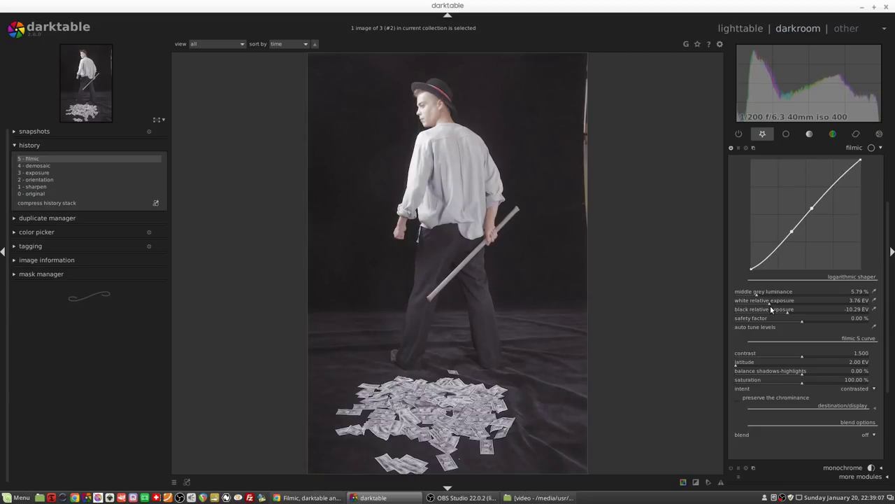
pyautogui.moveTo(787, 313); pyautogui.dragTo(817, 310)
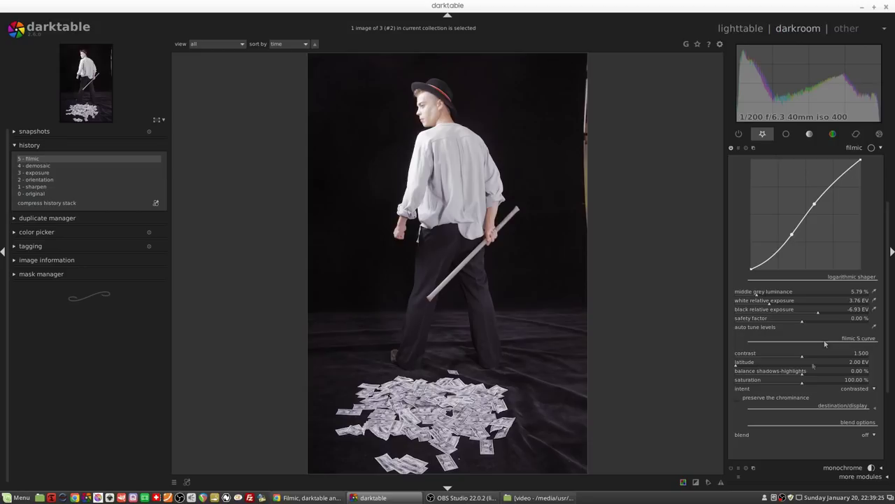
# Set filmic latitude to 3.03 EV and shadows-highlights balance to -12.92%, then zoom into the head.
pyautogui.moveTo(803, 372); pyautogui.dragTo(757, 368)
pyautogui.scroll(8, 747, 365)
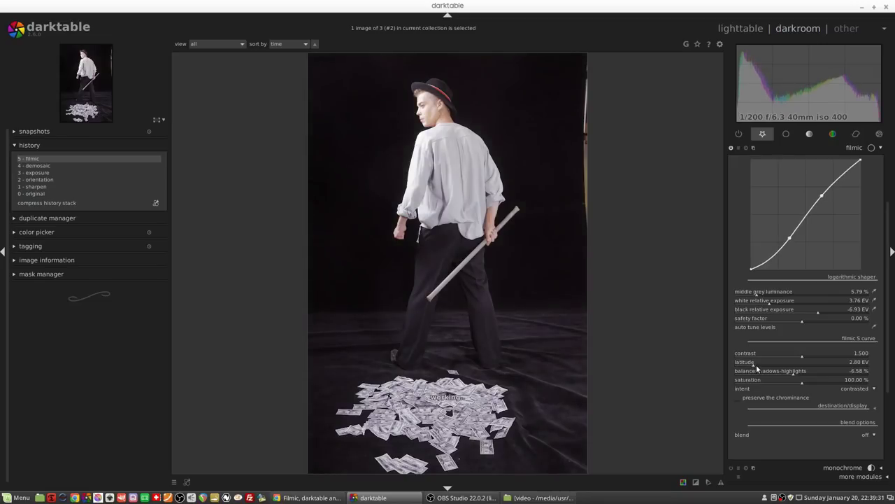
pyautogui.scroll(1, 758, 364)
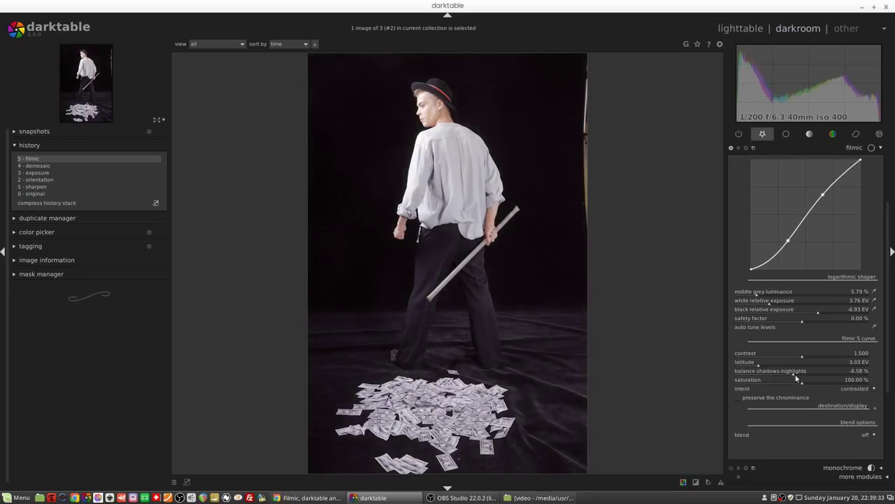
pyautogui.scroll(-1, 795, 373)
pyautogui.scroll(-5, 791, 376)
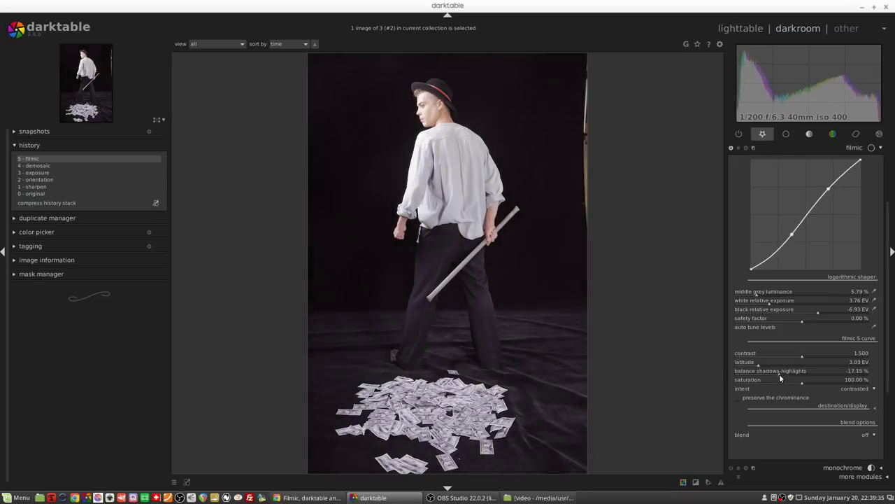
pyautogui.click(784, 375)
pyautogui.scroll(5, 392, 273)
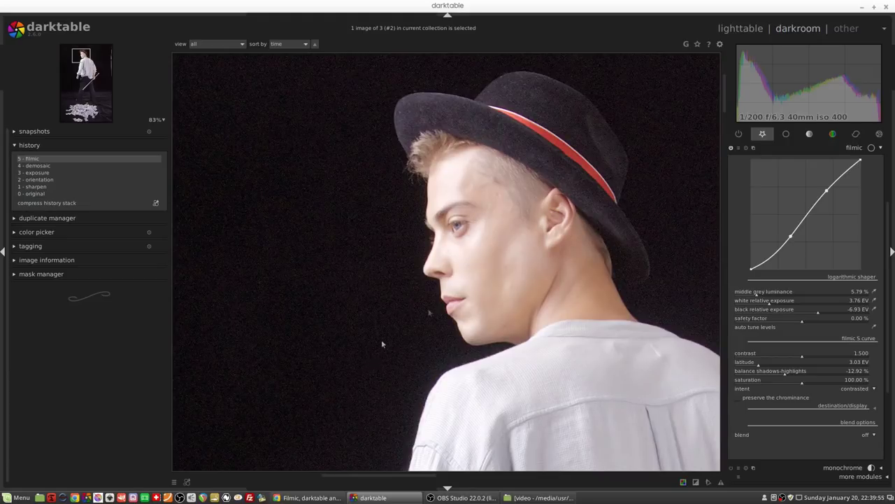
# Blend the profiled denoise uniformly in lightness mode.
pyautogui.click(856, 134)
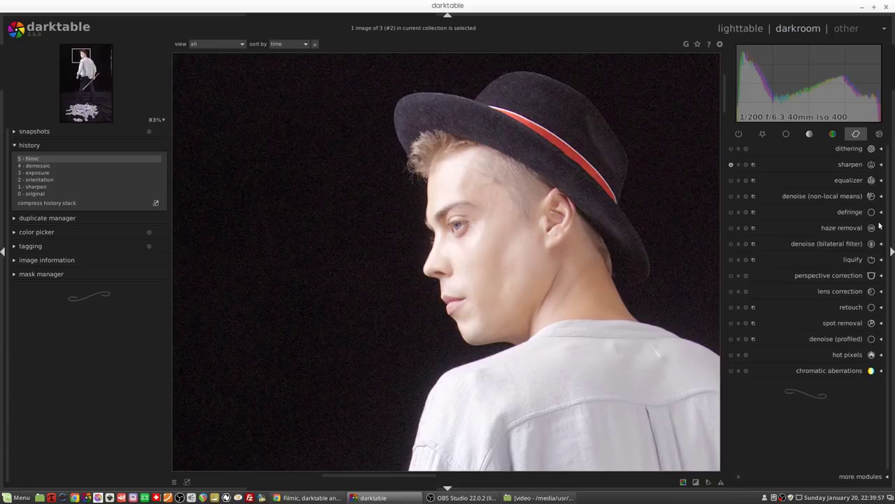
pyautogui.click(836, 339)
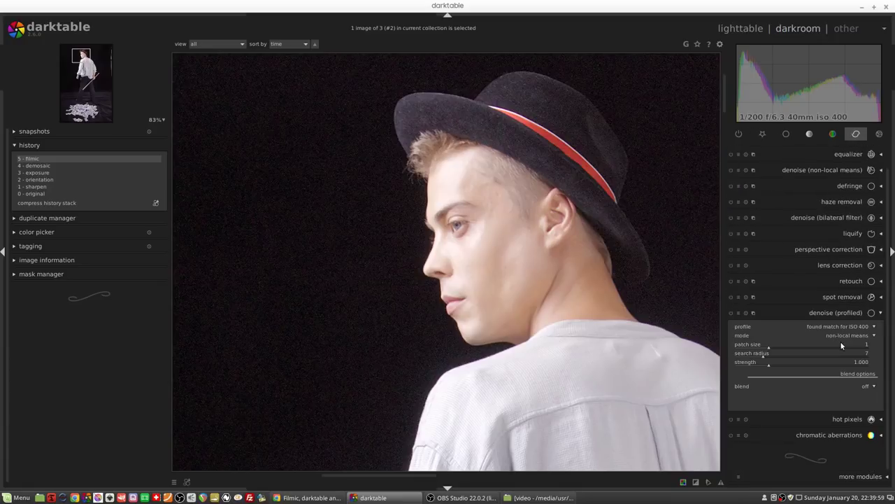
pyautogui.click(867, 386)
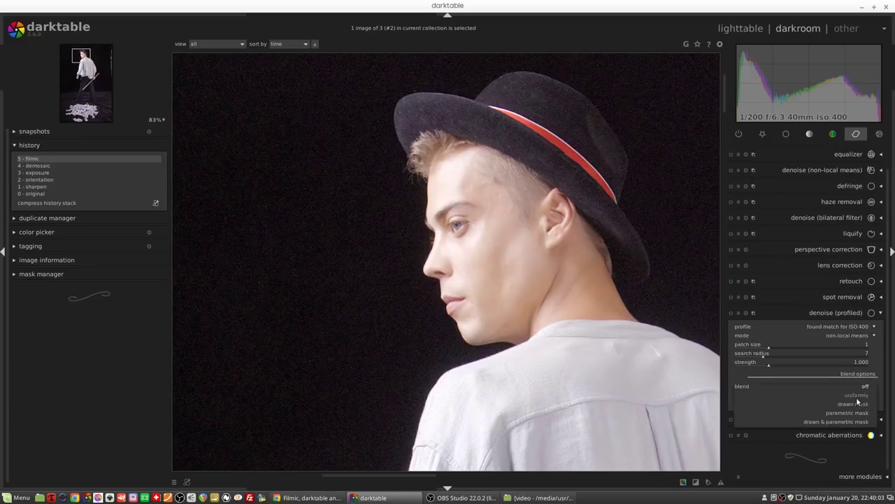
pyautogui.click(857, 396)
pyautogui.click(867, 395)
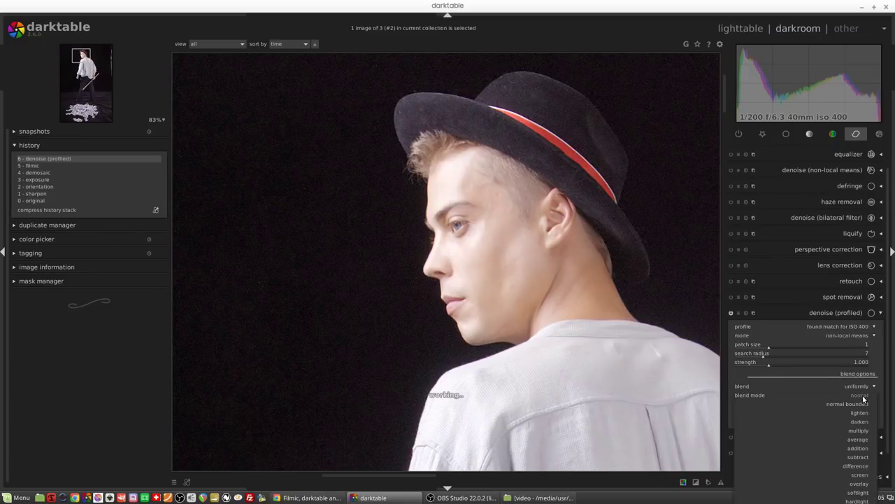
pyautogui.scroll(-12, 845, 456)
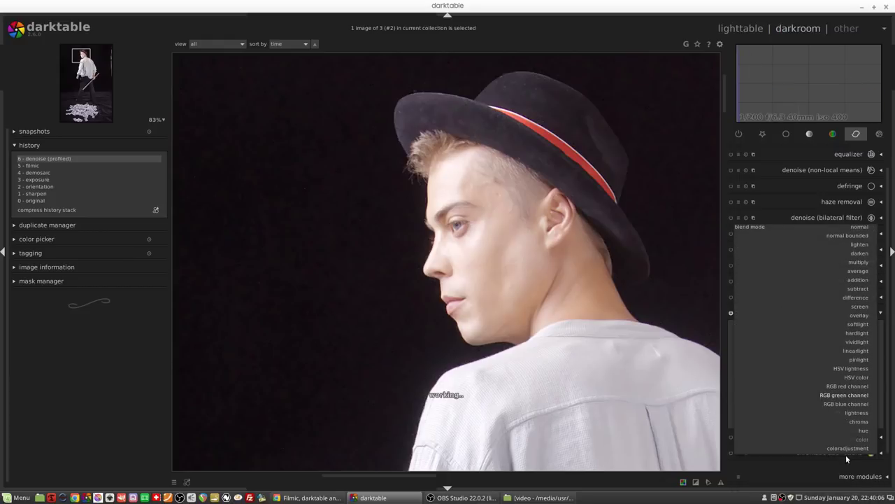
pyautogui.click(858, 413)
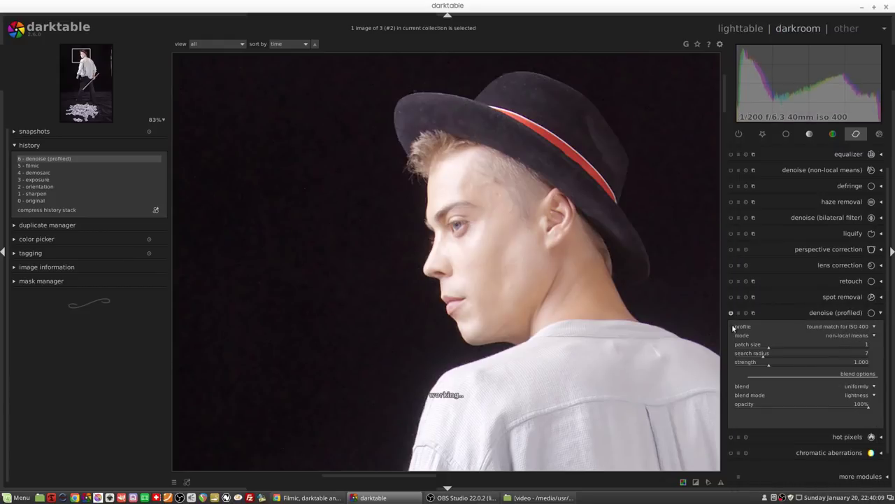
# Add a second denoise (profiled) instance in wavelets mode, blended uniformly in chroma mode.
pyautogui.rightClick(753, 314)
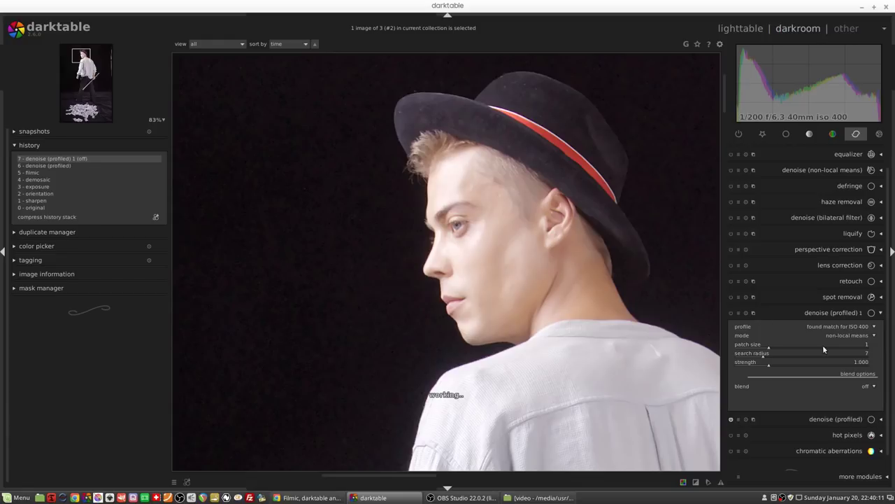
pyautogui.click(860, 338)
pyautogui.click(857, 346)
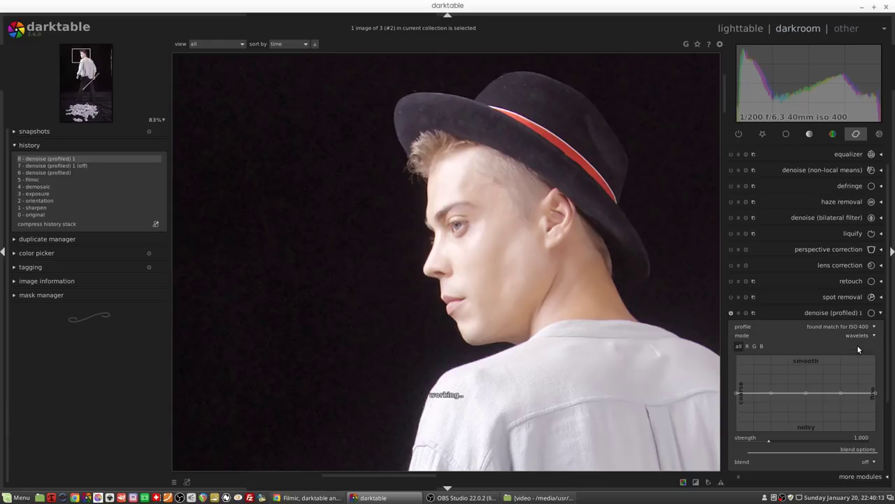
pyautogui.scroll(-3, 890, 384)
pyautogui.click(866, 389)
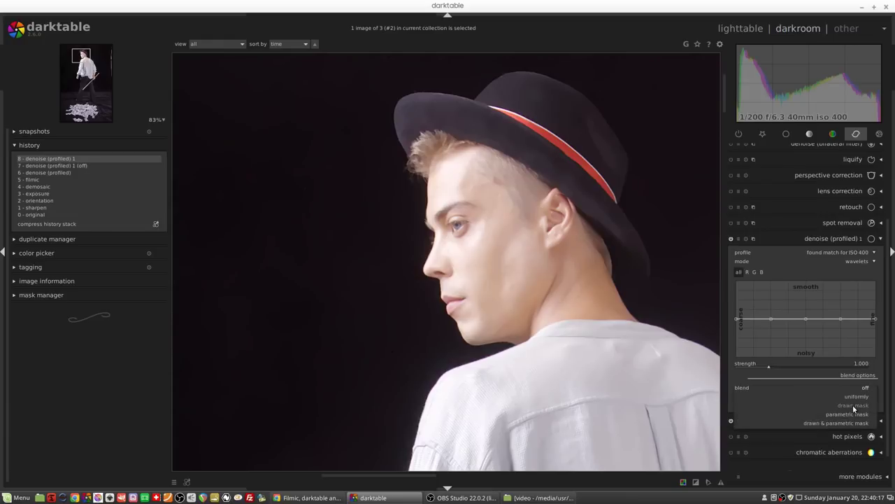
pyautogui.click(852, 397)
pyautogui.click(860, 397)
pyautogui.scroll(-12, 861, 415)
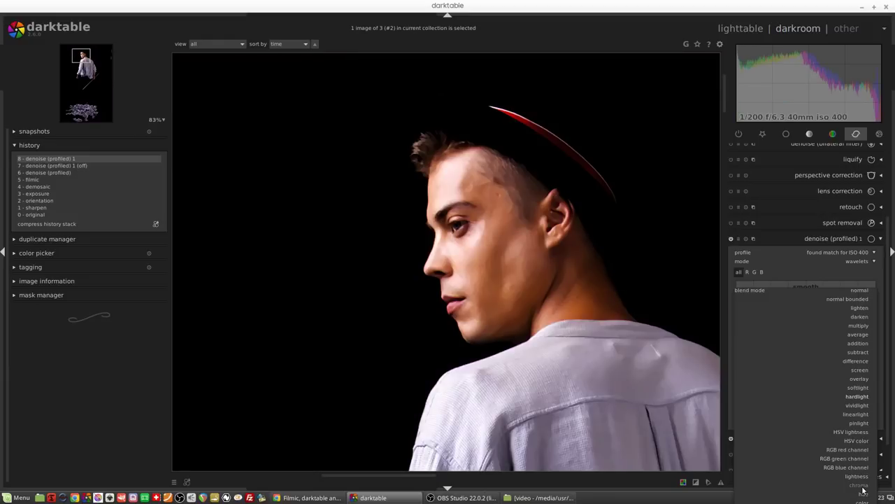
pyautogui.click(860, 486)
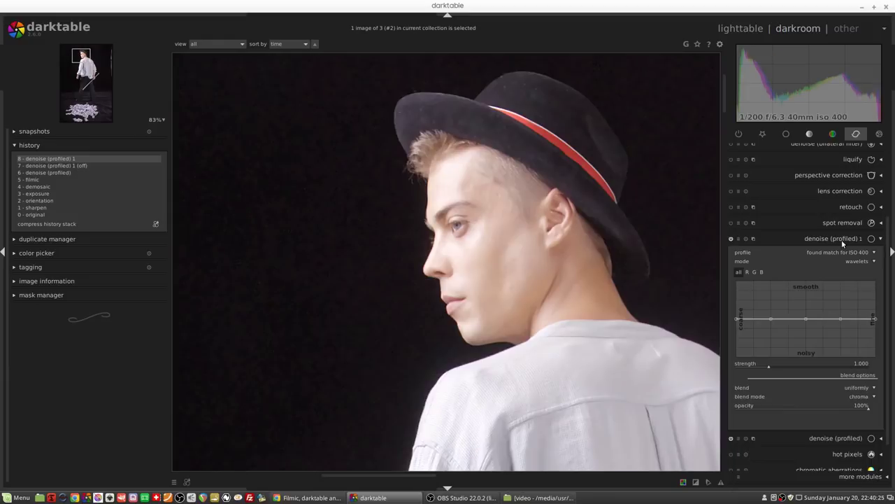
# Collapse denoise (profiled) 1 and zoom in on the shirt's shoulder to check the noise.
pyautogui.click(840, 241)
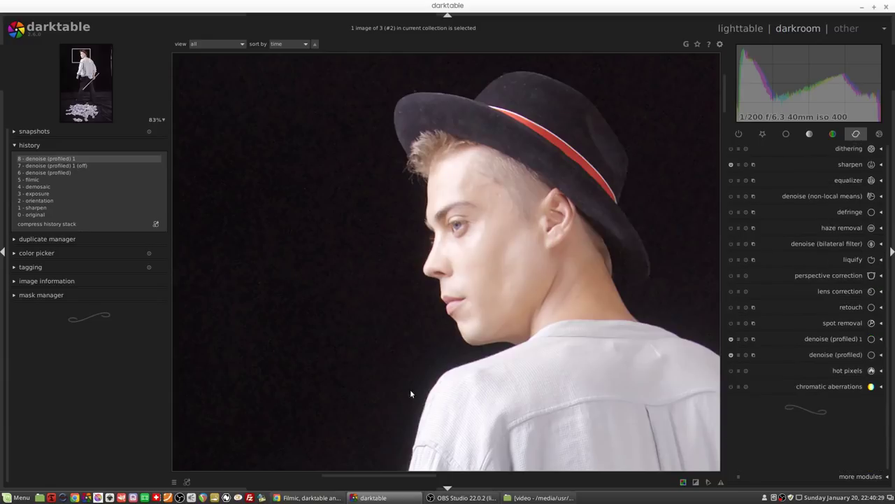
pyautogui.scroll(1, 516, 284)
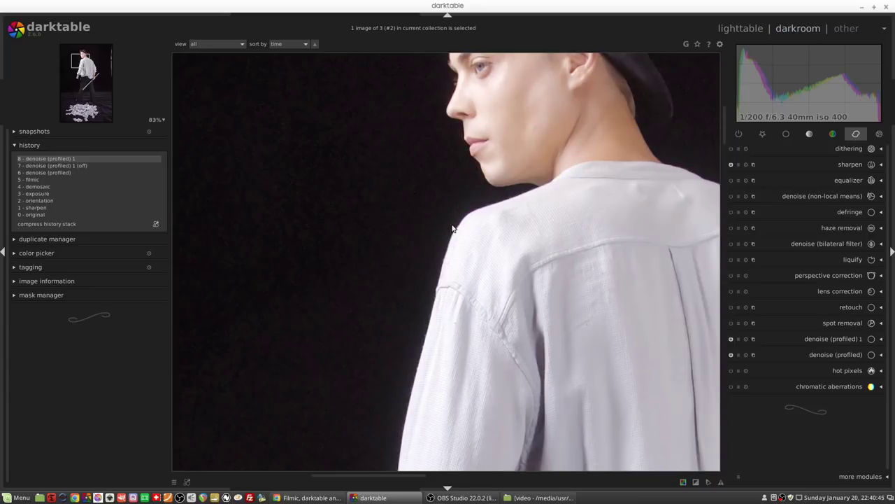
# Raise filmic's white relative exposure from 3.76 EV to about 4.09 EV.
pyautogui.click(764, 135)
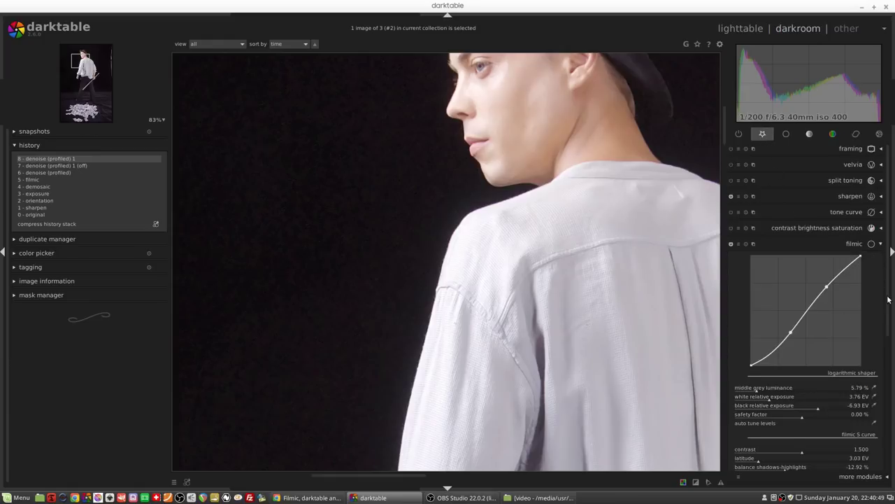
pyautogui.moveTo(894, 305); pyautogui.dragTo(894, 348)
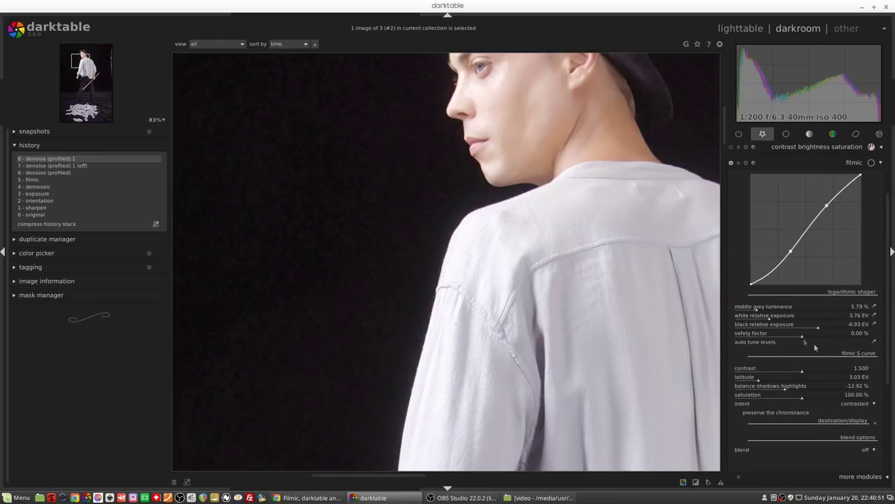
pyautogui.moveTo(767, 321); pyautogui.dragTo(774, 324)
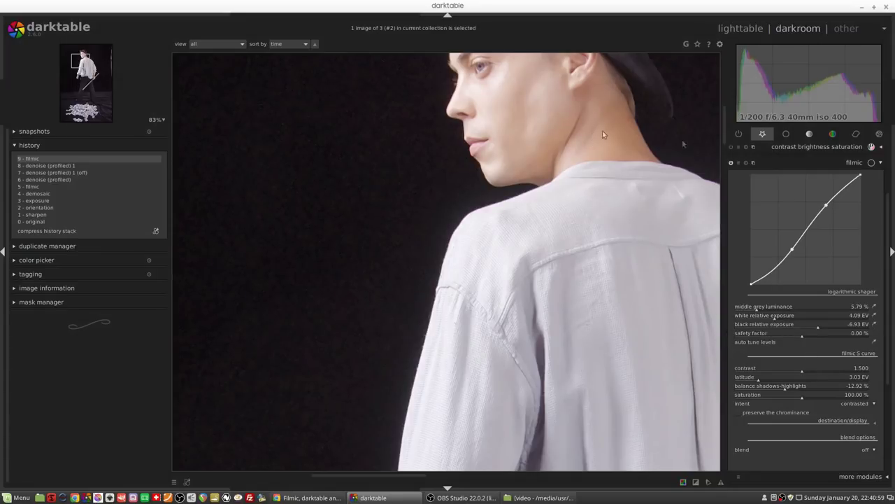
pyautogui.click(854, 162)
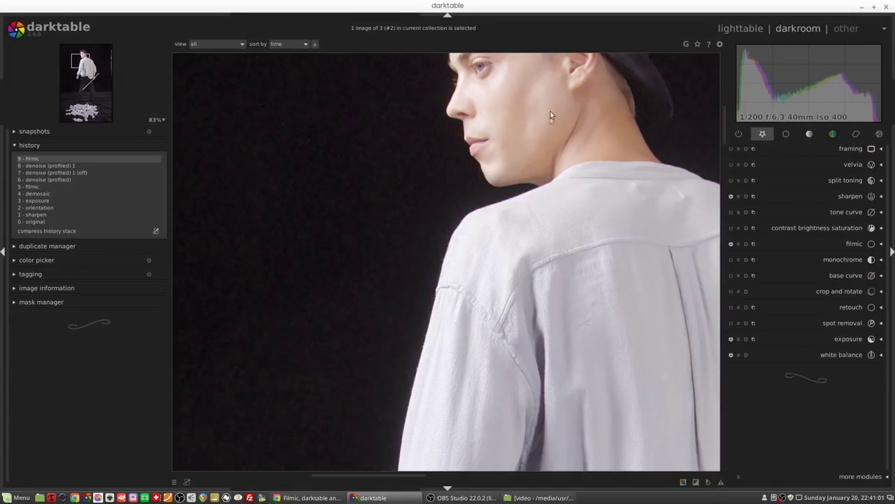
# Pan the hat portrait into view, then zoom to fit the whole photo.
pyautogui.moveTo(550, 120); pyautogui.dragTo(522, 270)
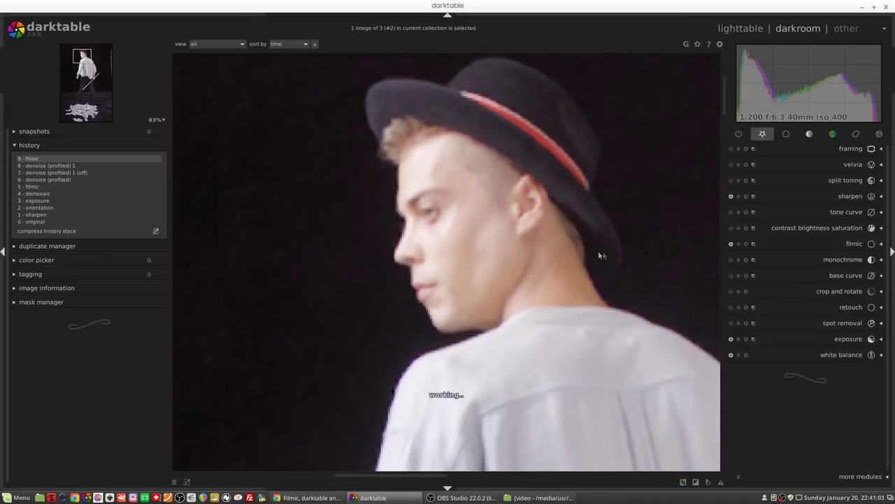
pyautogui.middleClick(503, 269)
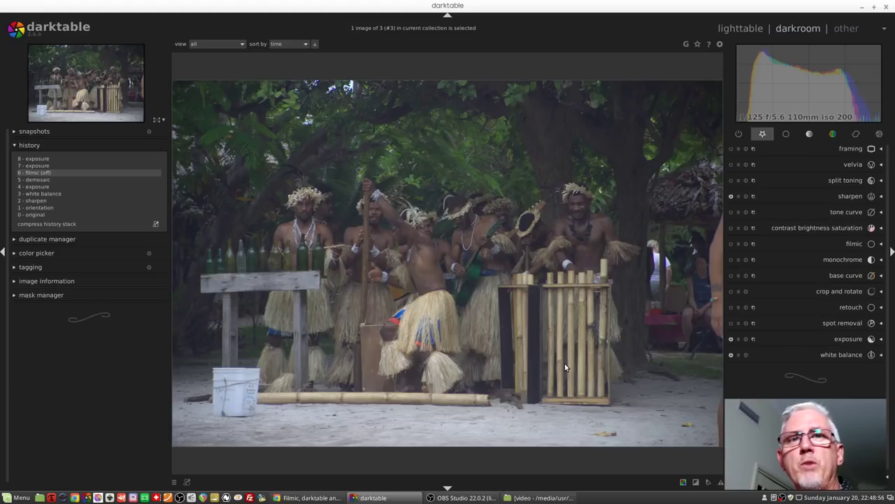
# Show the core options preferences, down to zoomed-out demosaicing set to full (possibly slow).
pyautogui.click(721, 44)
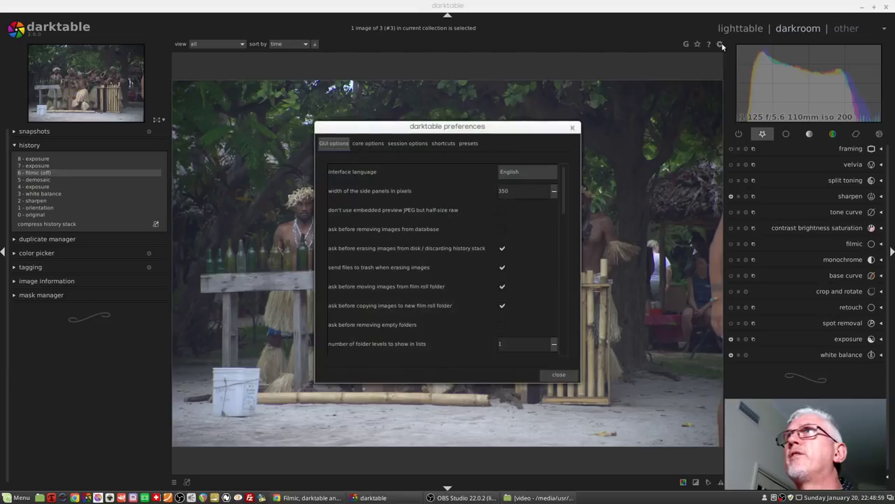
pyautogui.click(368, 144)
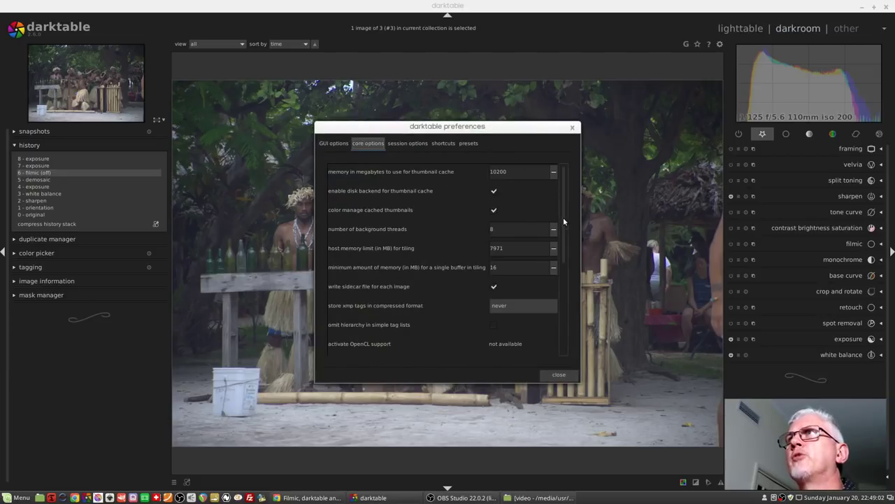
pyautogui.moveTo(564, 222); pyautogui.dragTo(559, 341)
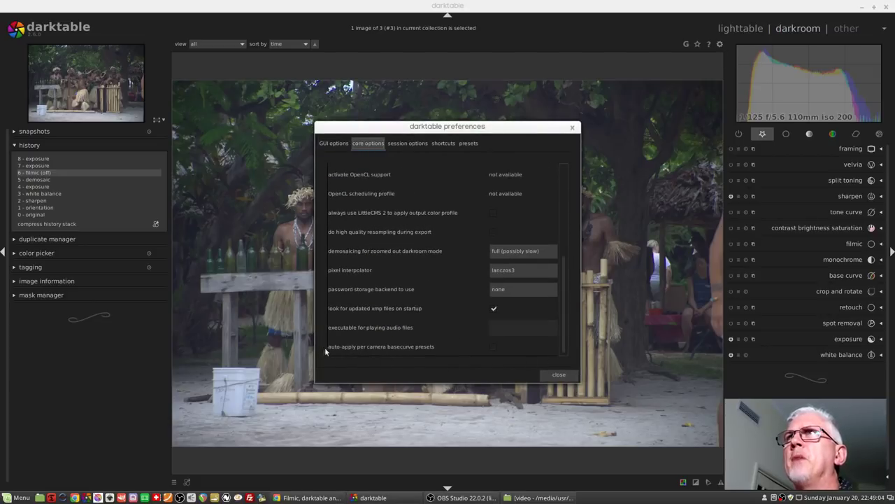